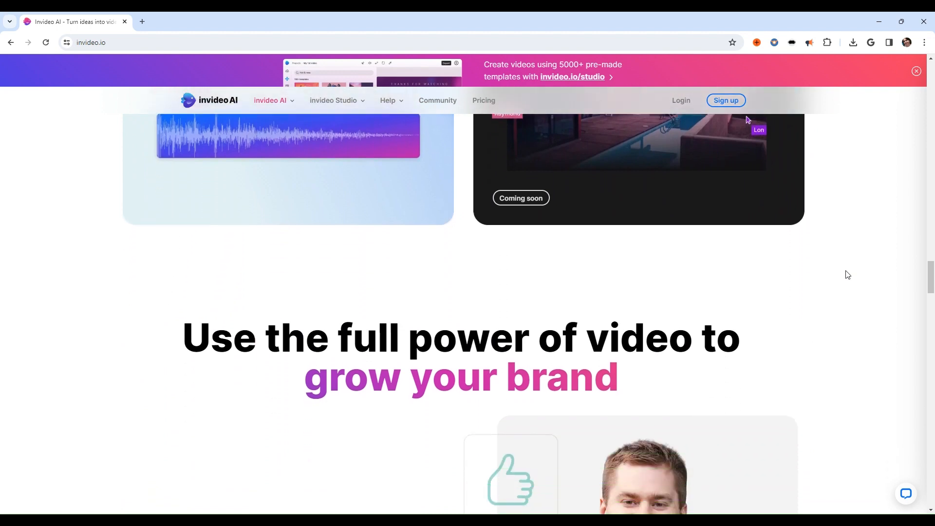
Step: Look through the invideo AI homepage, from the customer stories and pricing plans to the mobile app, support and footer links
{"action": "scroll", "coordinate": [847, 275], "scroll_direction": "down", "scroll_amount": 7}
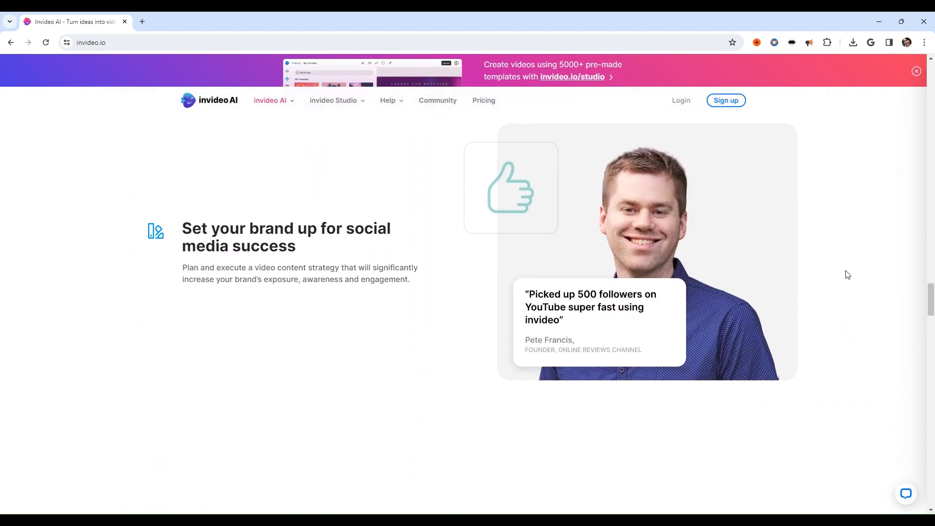
{"action": "scroll", "coordinate": [847, 275], "scroll_direction": "down", "scroll_amount": 1}
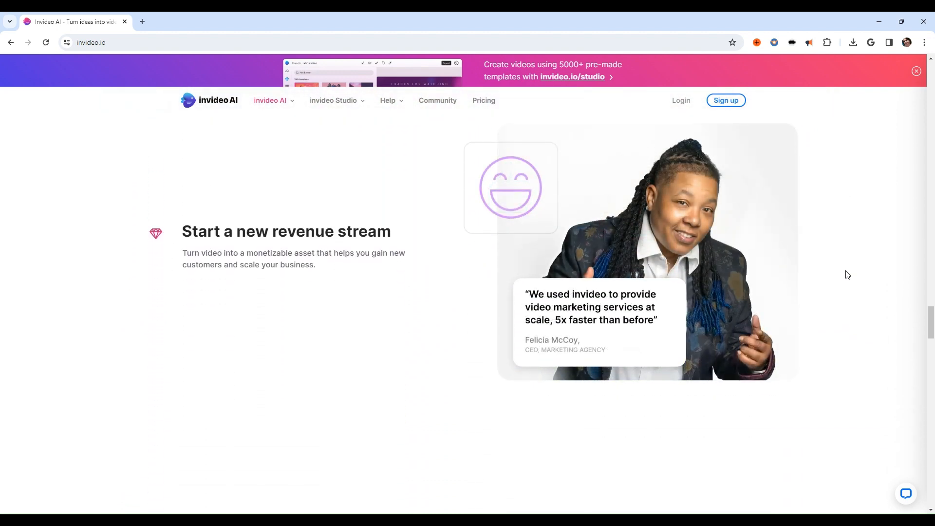
{"action": "scroll", "coordinate": [847, 275], "scroll_direction": "down", "scroll_amount": 5}
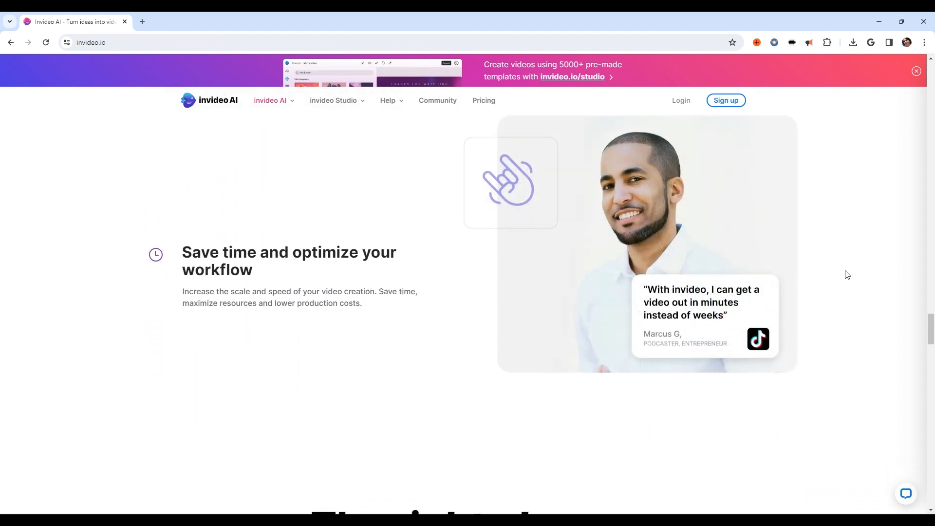
{"action": "scroll", "coordinate": [848, 275], "scroll_direction": "down", "scroll_amount": 4}
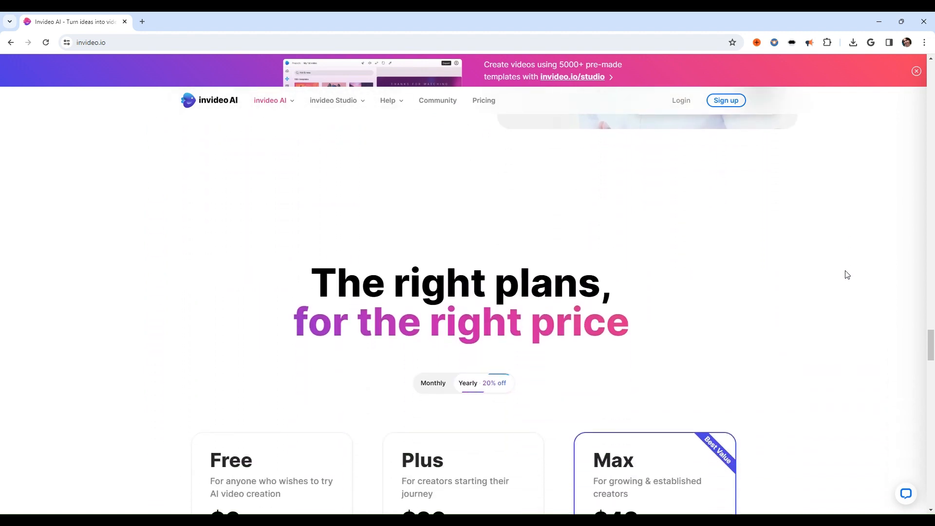
{"action": "scroll", "coordinate": [847, 275], "scroll_direction": "down", "scroll_amount": 3}
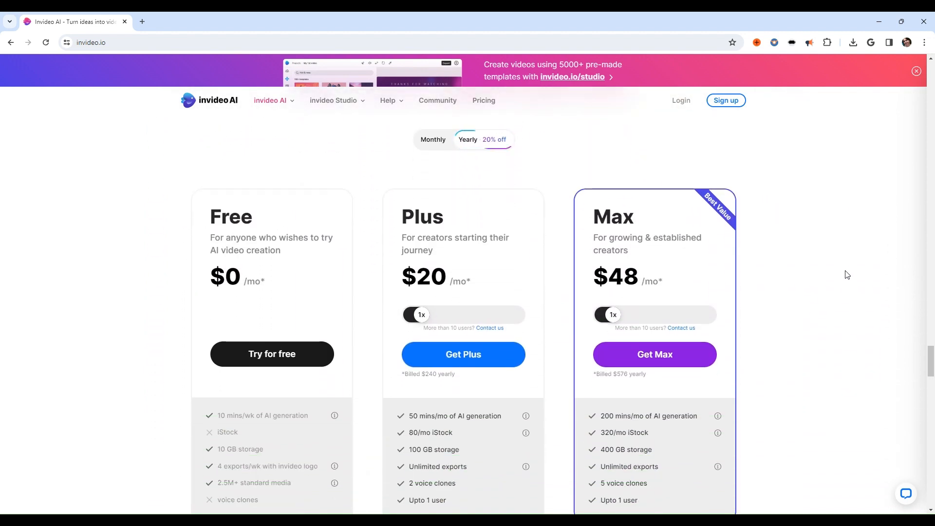
{"action": "scroll", "coordinate": [847, 275], "scroll_direction": "down", "scroll_amount": 6}
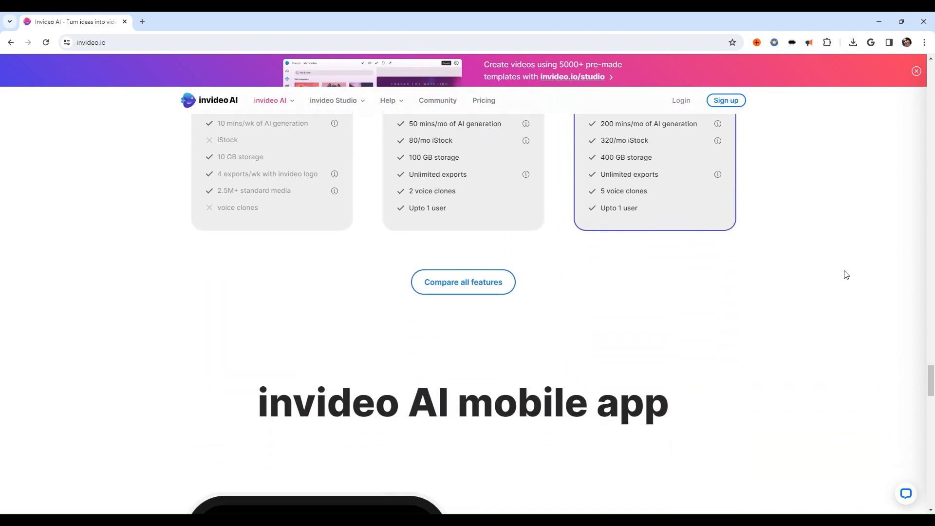
{"action": "scroll", "coordinate": [846, 275], "scroll_direction": "down", "scroll_amount": 5}
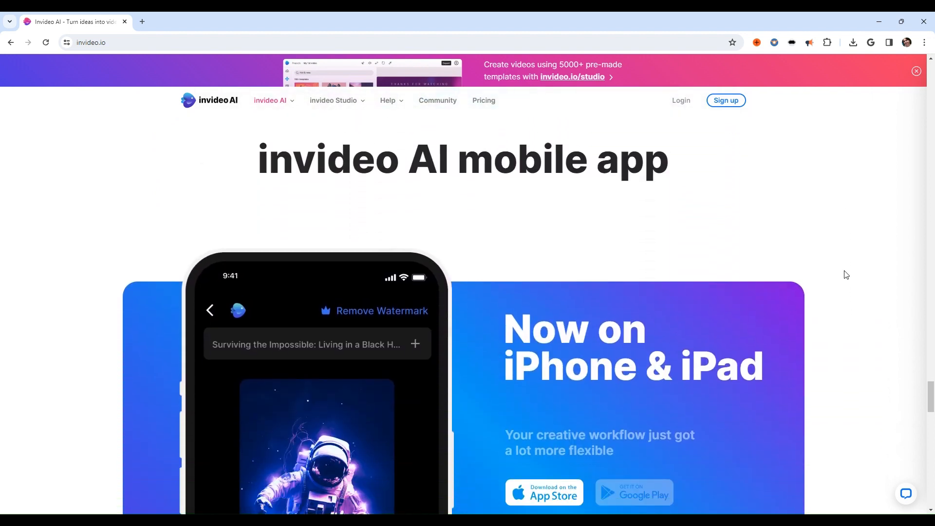
{"action": "scroll", "coordinate": [847, 275], "scroll_direction": "down", "scroll_amount": 7}
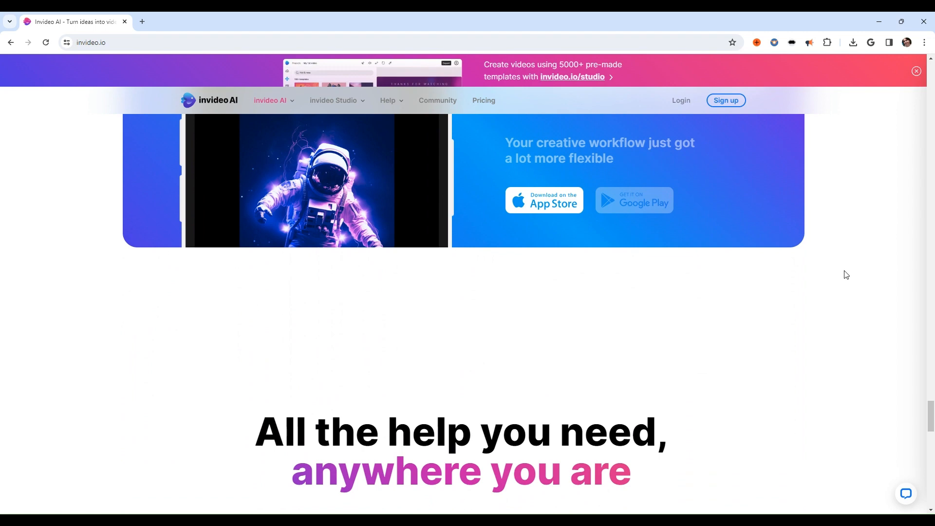
{"action": "scroll", "coordinate": [846, 275], "scroll_direction": "down", "scroll_amount": 5}
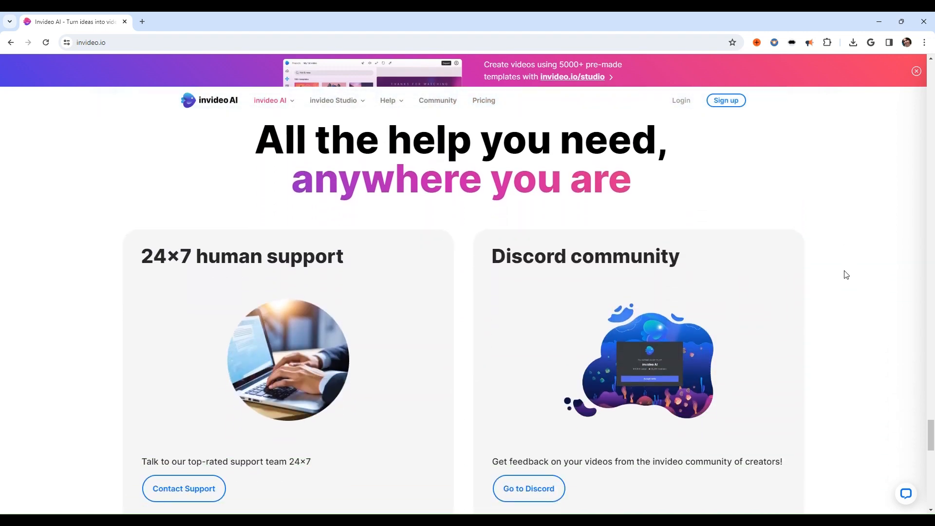
{"action": "scroll", "coordinate": [846, 276], "scroll_direction": "down", "scroll_amount": 7}
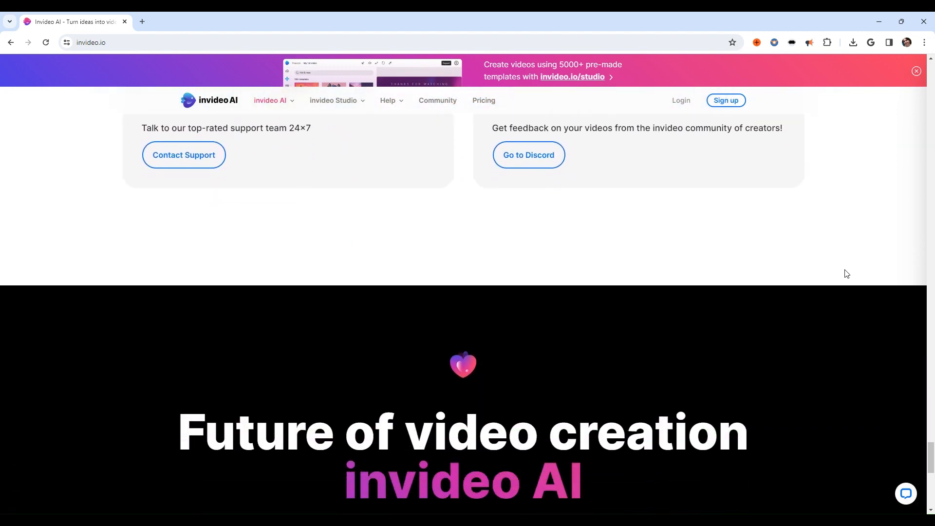
{"action": "scroll", "coordinate": [847, 273], "scroll_direction": "down", "scroll_amount": 5}
{"action": "scroll", "coordinate": [846, 273], "scroll_direction": "down", "scroll_amount": 3}
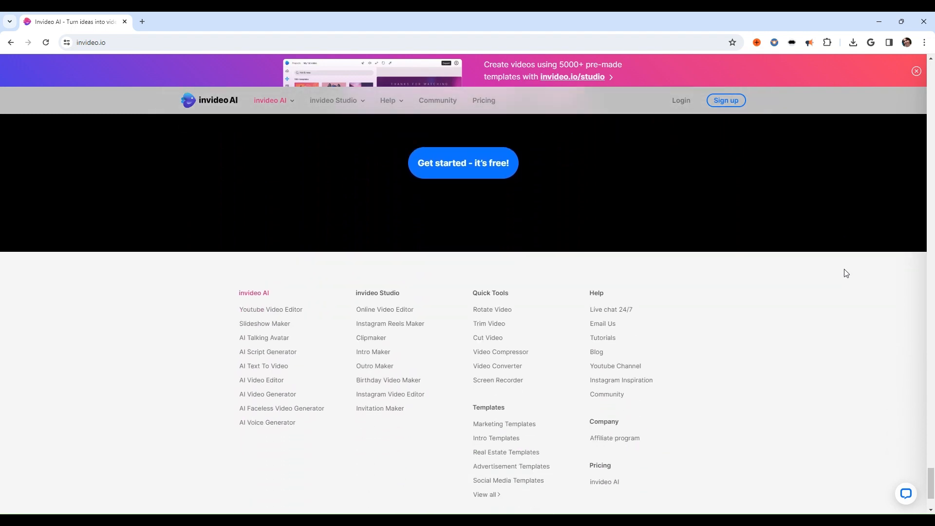
{"action": "scroll", "coordinate": [846, 273], "scroll_direction": "down", "scroll_amount": 2}
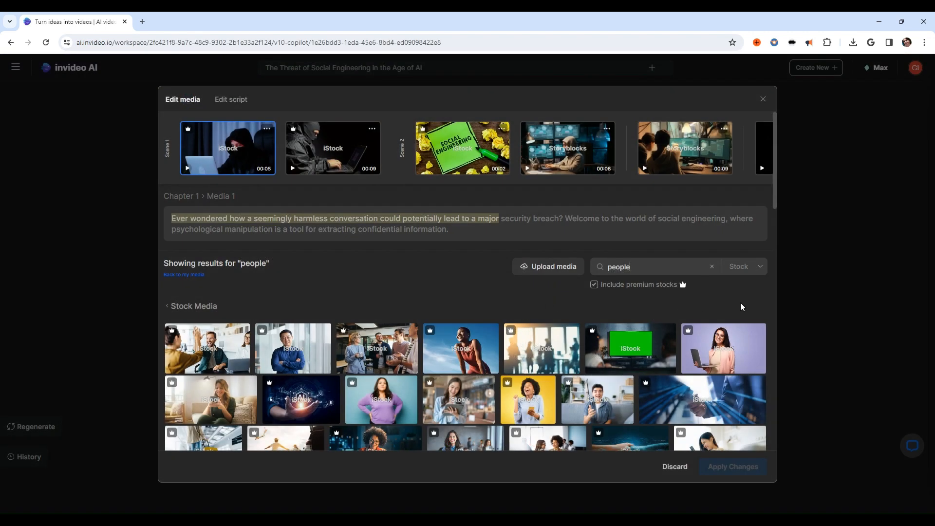
Step: Browse the stock media results for "people" offered as replacements for the first clip of the social engineering video
{"action": "scroll", "coordinate": [741, 308], "scroll_direction": "down", "scroll_amount": 2}
{"action": "scroll", "coordinate": [742, 308], "scroll_direction": "down", "scroll_amount": 1}
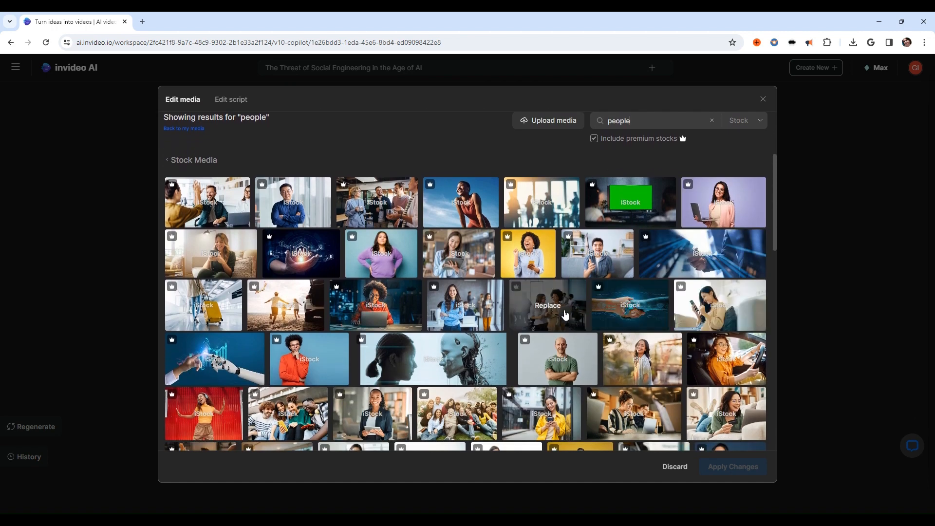
{"action": "scroll", "coordinate": [375, 360], "scroll_direction": "down", "scroll_amount": 4}
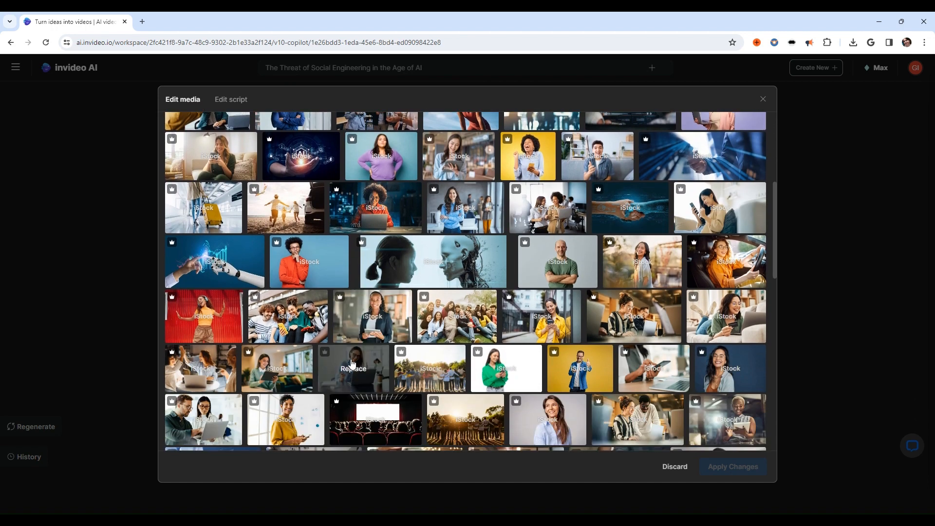
{"action": "scroll", "coordinate": [360, 364], "scroll_direction": "down", "scroll_amount": 3}
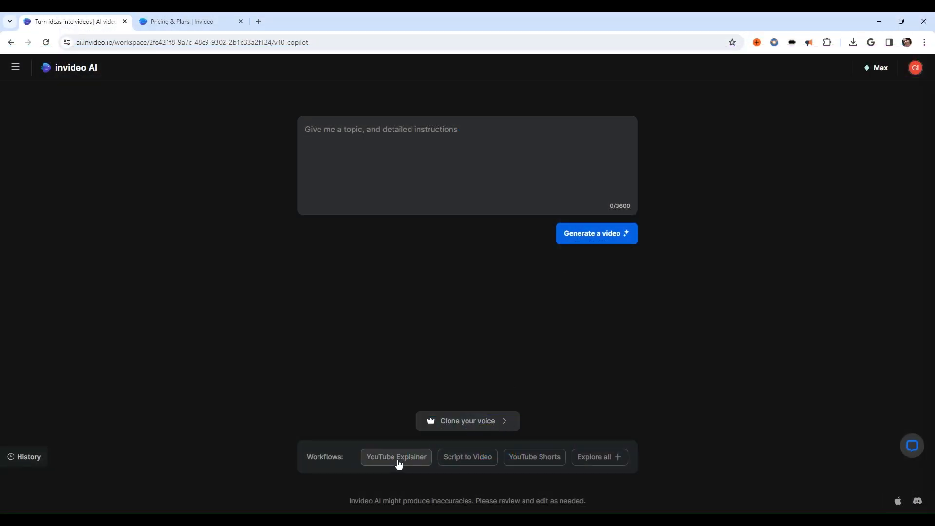
Step: Review the prompt forms of the YouTube Explainer, Script to Video and YouTube Shorts workflows, including their video type and voice options
{"action": "left_click", "coordinate": [397, 459]}
{"action": "left_click", "coordinate": [632, 139]}
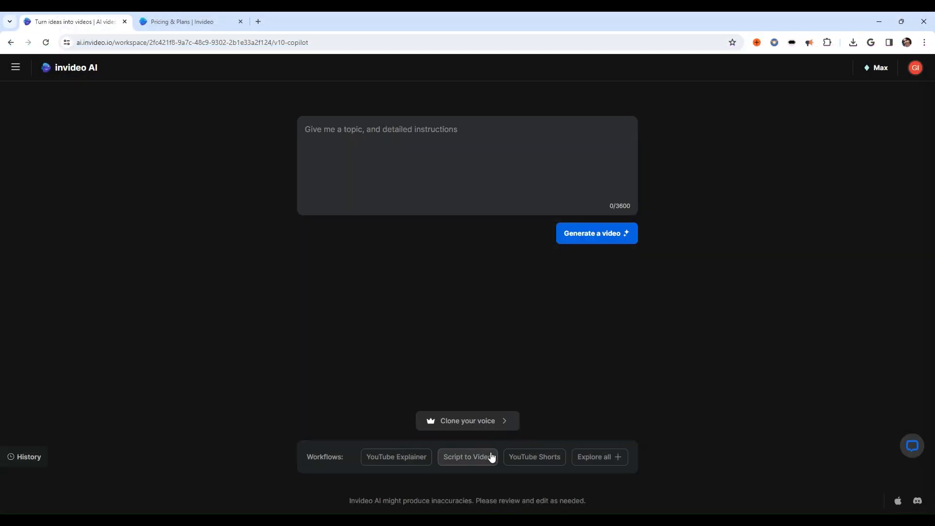
{"action": "left_click", "coordinate": [489, 456]}
{"action": "left_click", "coordinate": [390, 162]}
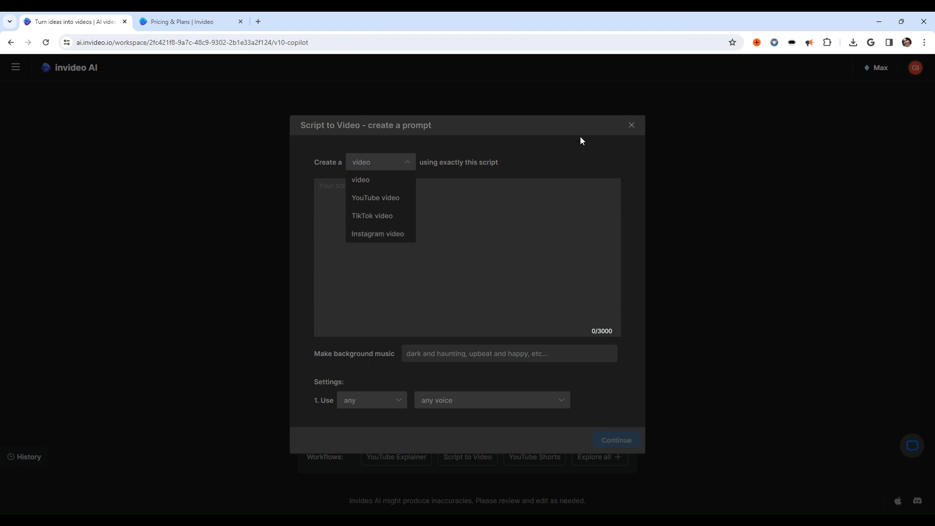
{"action": "left_click", "coordinate": [632, 126]}
{"action": "left_click", "coordinate": [525, 456]}
{"action": "left_click", "coordinate": [364, 291]}
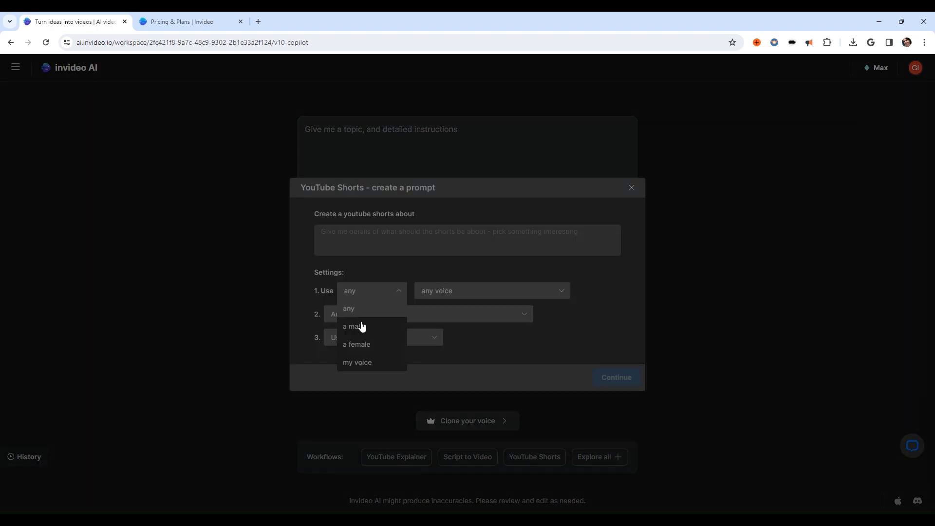
{"action": "left_click", "coordinate": [635, 190]}
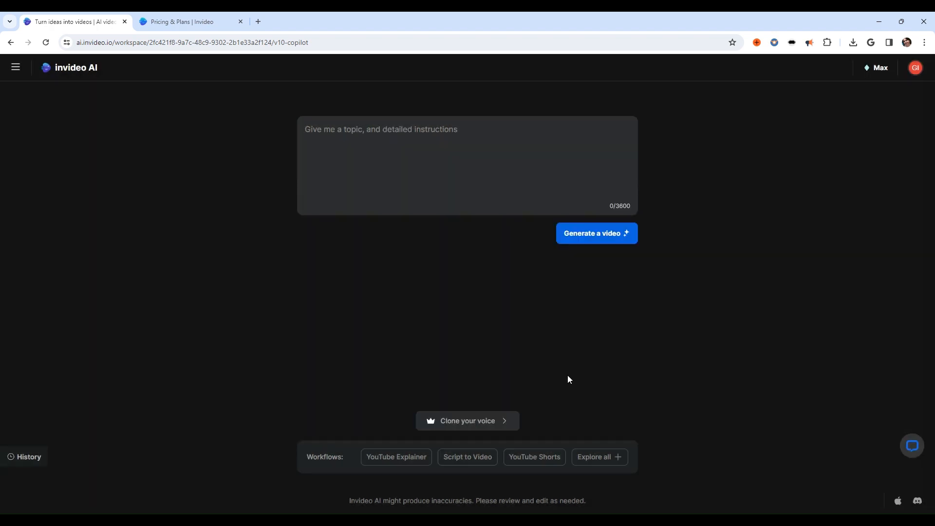
Step: Review the prompt forms of the TikTok Video and Instagram Reel workflows, including the reel's subtitle options
{"action": "left_click", "coordinate": [588, 455]}
{"action": "left_click", "coordinate": [328, 424]}
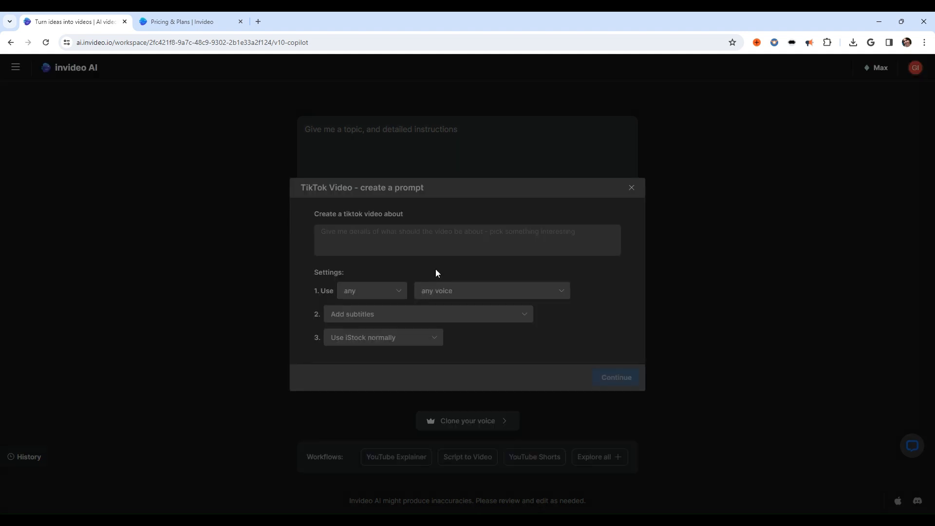
{"action": "left_click", "coordinate": [650, 203]}
{"action": "left_click", "coordinate": [594, 457]}
{"action": "left_click", "coordinate": [381, 422]}
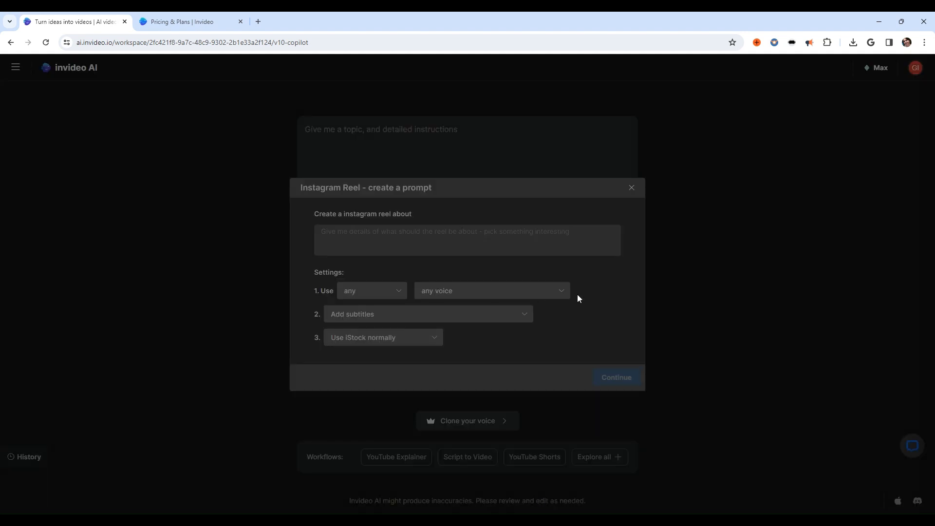
{"action": "left_click", "coordinate": [439, 317]}
{"action": "scroll", "coordinate": [443, 389], "scroll_direction": "down", "scroll_amount": 2}
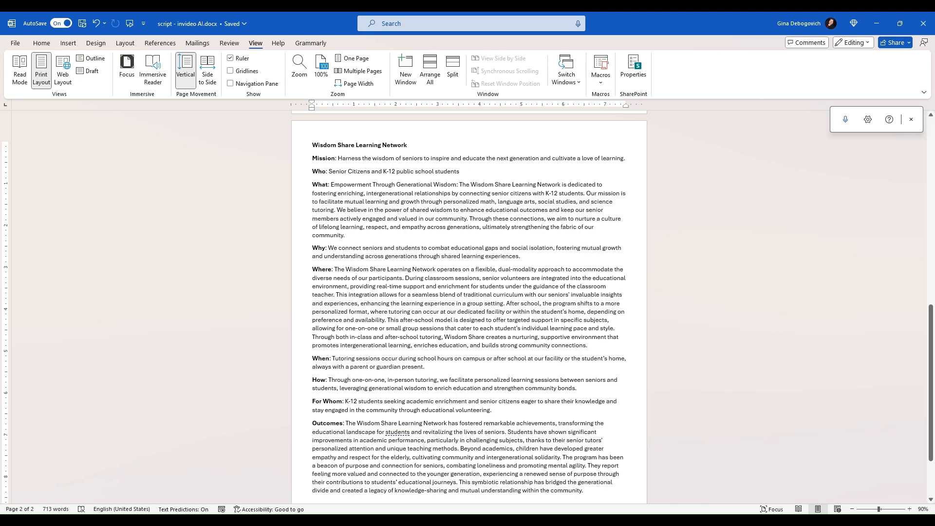
Step: Examine the Wisdom Share Learning Network title and mission in the Word document "script - invideo AI.docx"
{"action": "left_click", "coordinate": [287, 145]}
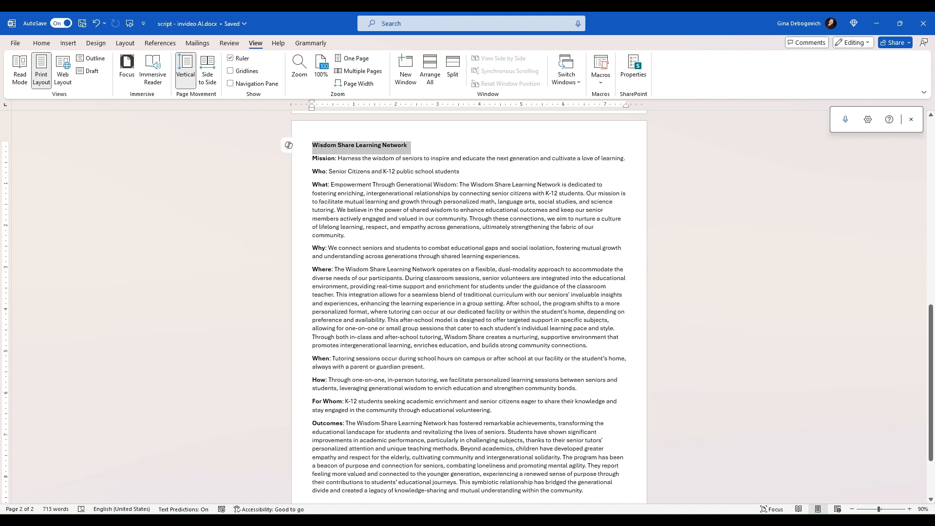
{"action": "left_click", "coordinate": [424, 157]}
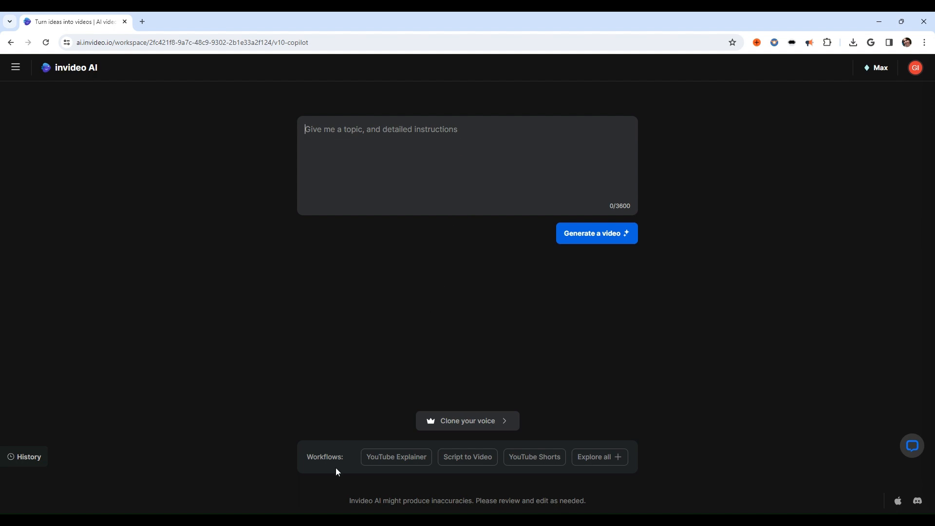
Step: Start a Script to Video prompt in invideo AI and set the output type to YouTube video
{"action": "left_click", "coordinate": [614, 458]}
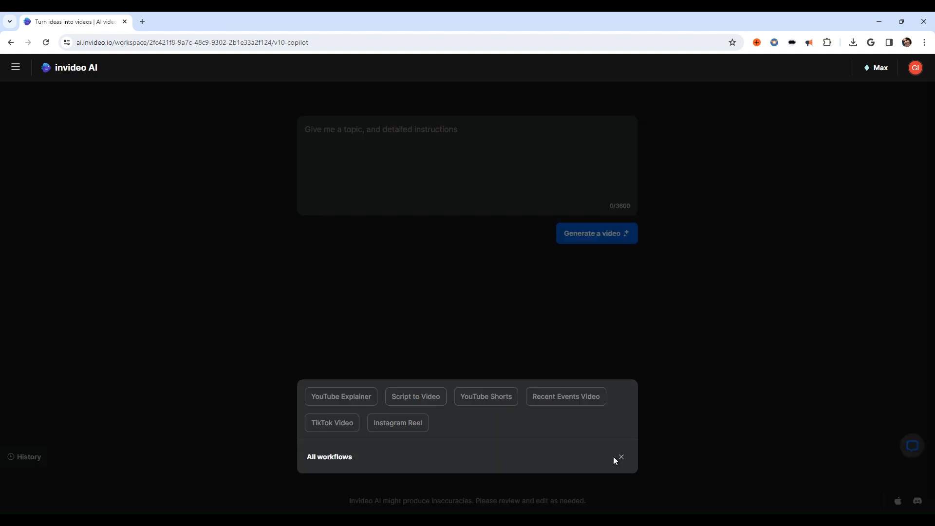
{"action": "left_click", "coordinate": [439, 405]}
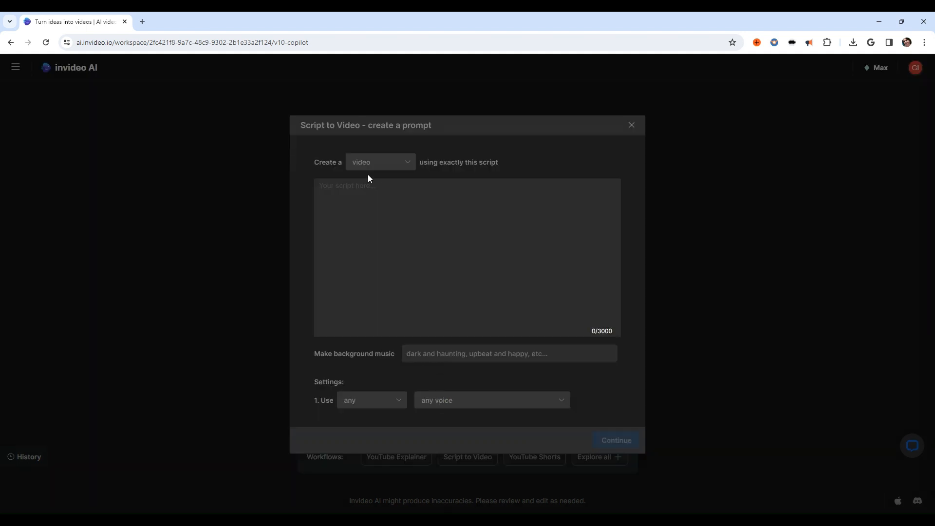
{"action": "left_click", "coordinate": [402, 164]}
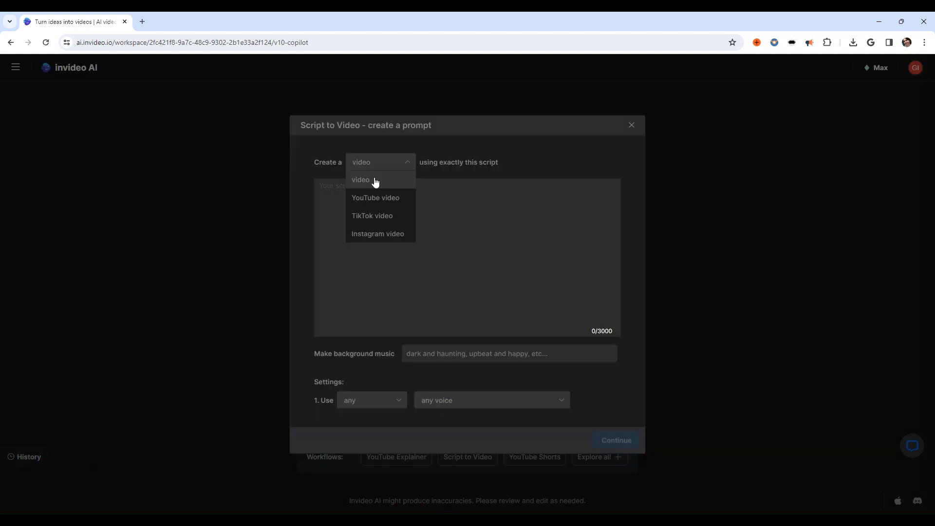
{"action": "left_click", "coordinate": [393, 196]}
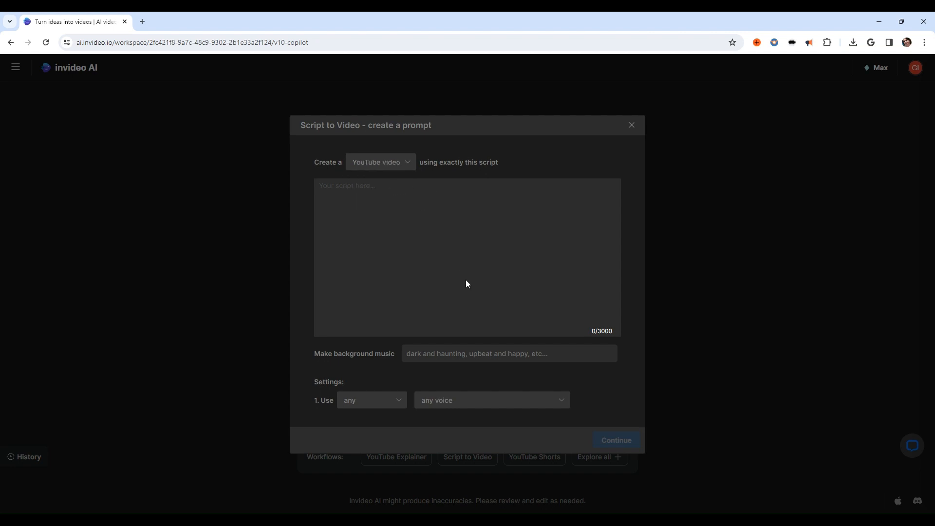
Step: Paste the Wisdom Share Learning Network script into the prompt, add a blank line after the introductory instructions, and highlight those instructions
{"action": "left_click", "coordinate": [468, 310]}
{"action": "key", "text": "ctrl+v"}
{"action": "scroll", "coordinate": [466, 302], "scroll_direction": "up", "scroll_amount": 10}
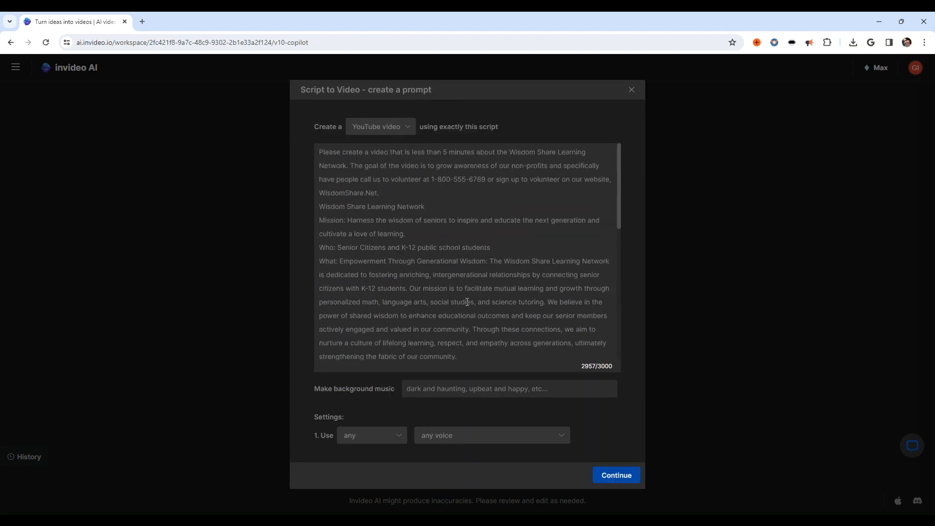
{"action": "left_click", "coordinate": [383, 192]}
{"action": "key", "text": "Return"}
{"action": "left_click_drag", "start_coordinate": [383, 192], "coordinate": [305, 147]}
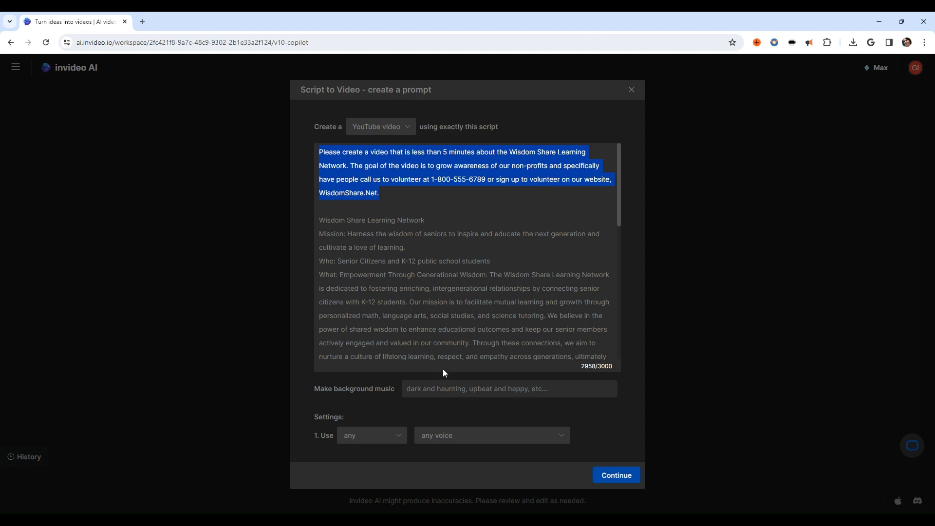
Step: Set the background music to "relaxing" and choose a female narrator
{"action": "left_click", "coordinate": [443, 391]}
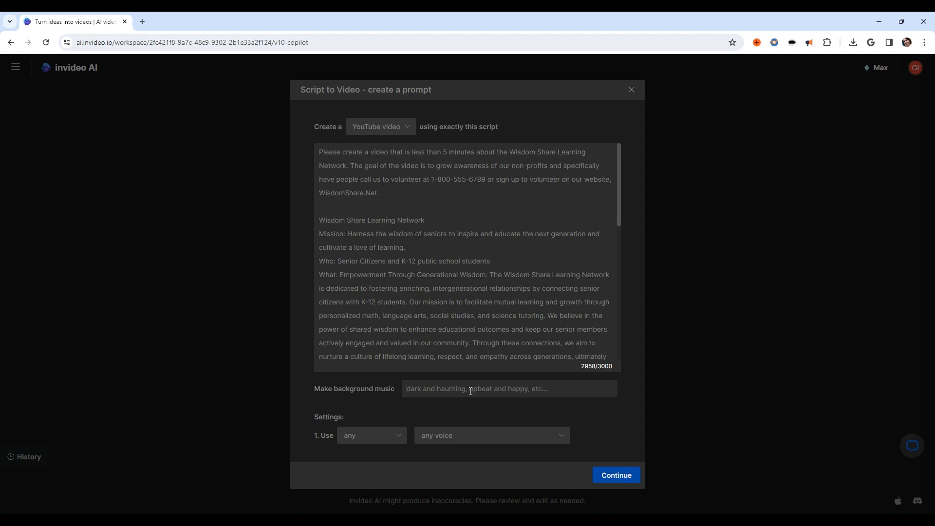
{"action": "type", "text": "relaxing"}
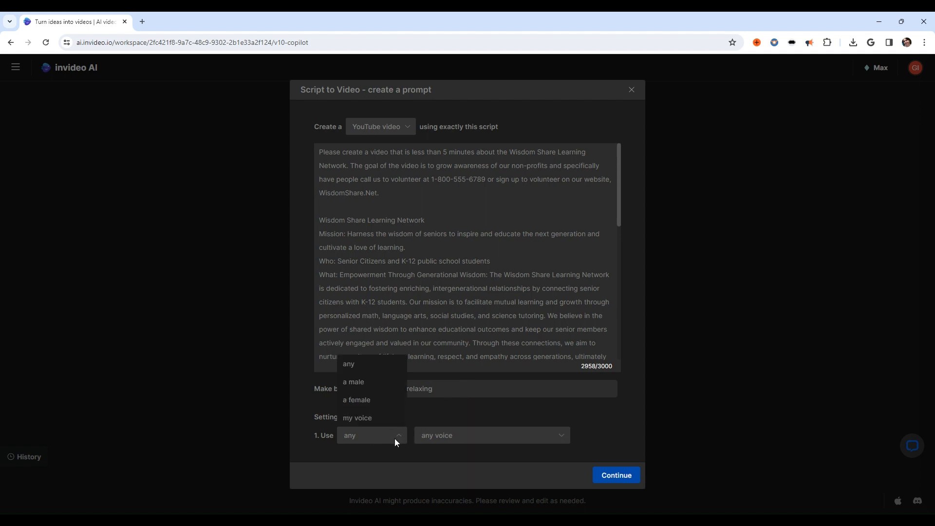
{"action": "left_click", "coordinate": [379, 401]}
Step: Set the female narrator to "clear American voice" and submit the Script to Video prompt settings
{"action": "left_click", "coordinate": [476, 434]}
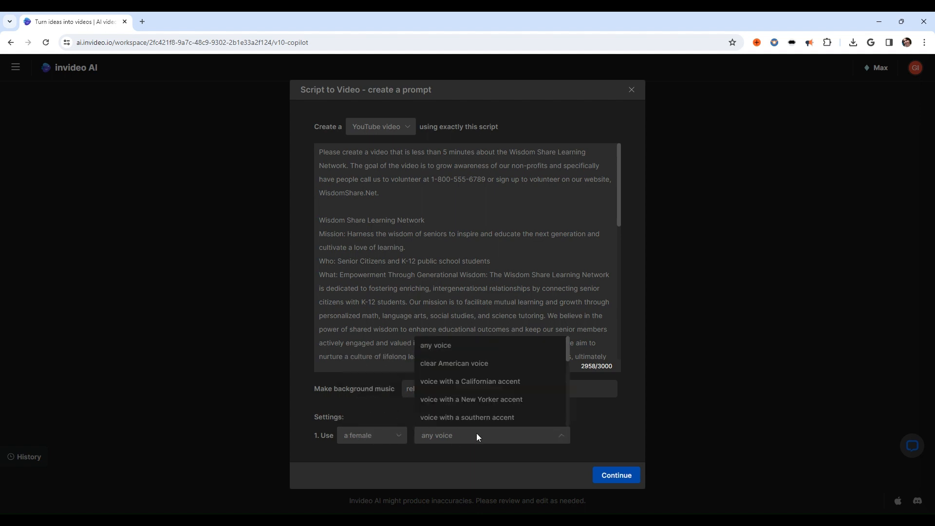
{"action": "scroll", "coordinate": [503, 391], "scroll_direction": "down", "scroll_amount": 4}
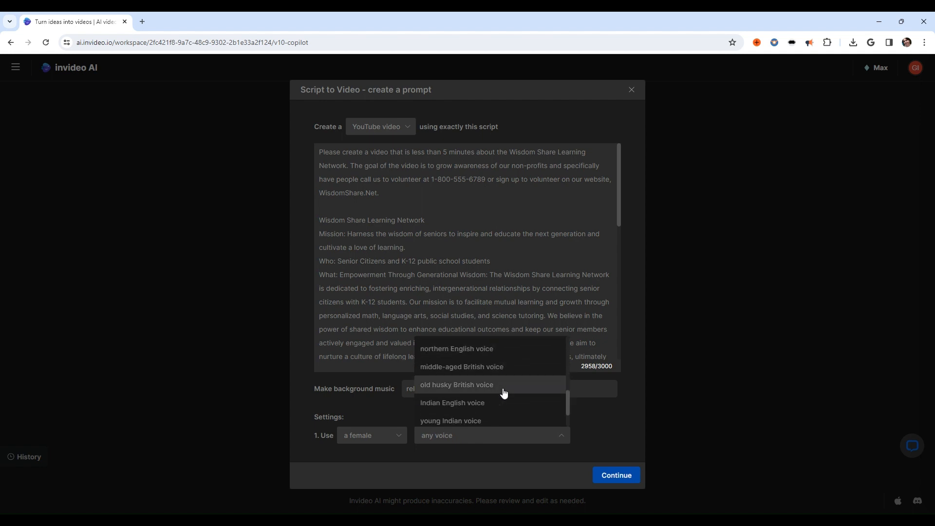
{"action": "scroll", "coordinate": [503, 392], "scroll_direction": "down", "scroll_amount": 2}
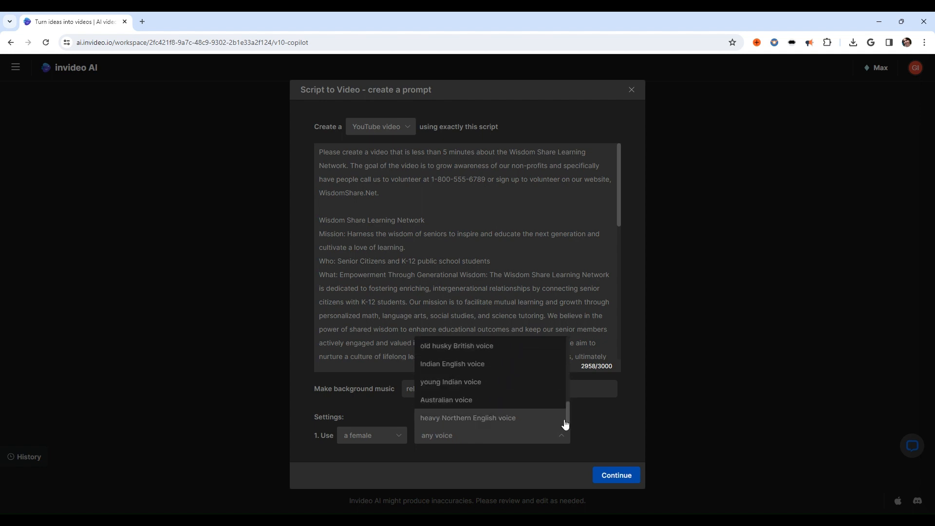
{"action": "left_click_drag", "start_coordinate": [564, 424], "coordinate": [556, 366]}
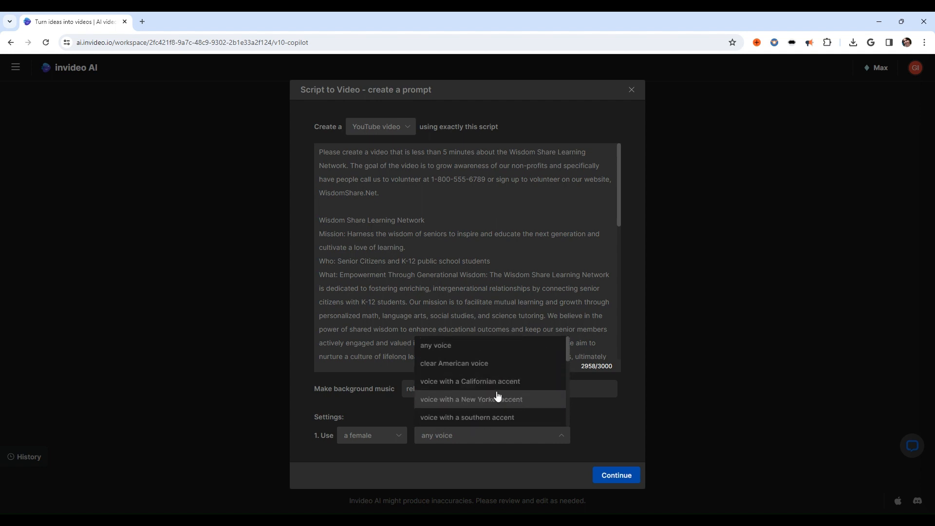
{"action": "left_click", "coordinate": [468, 367]}
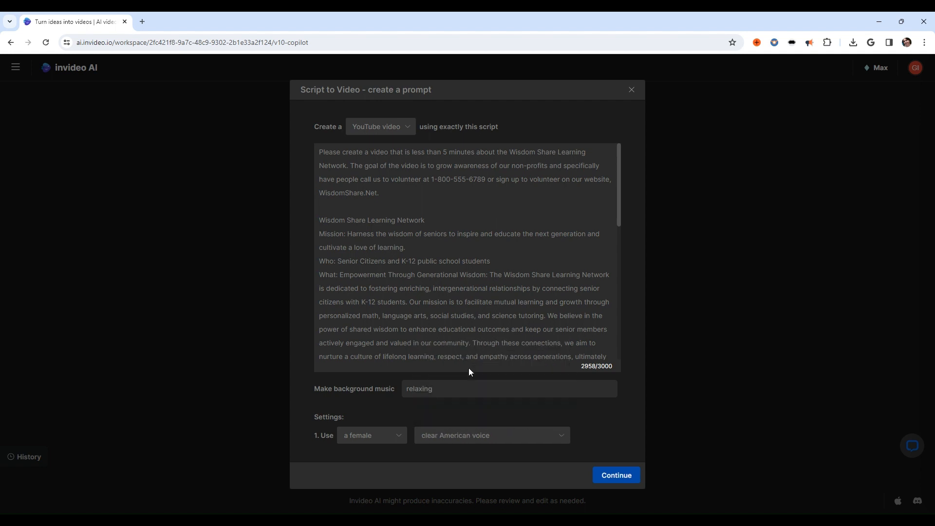
{"action": "left_click", "coordinate": [616, 476]}
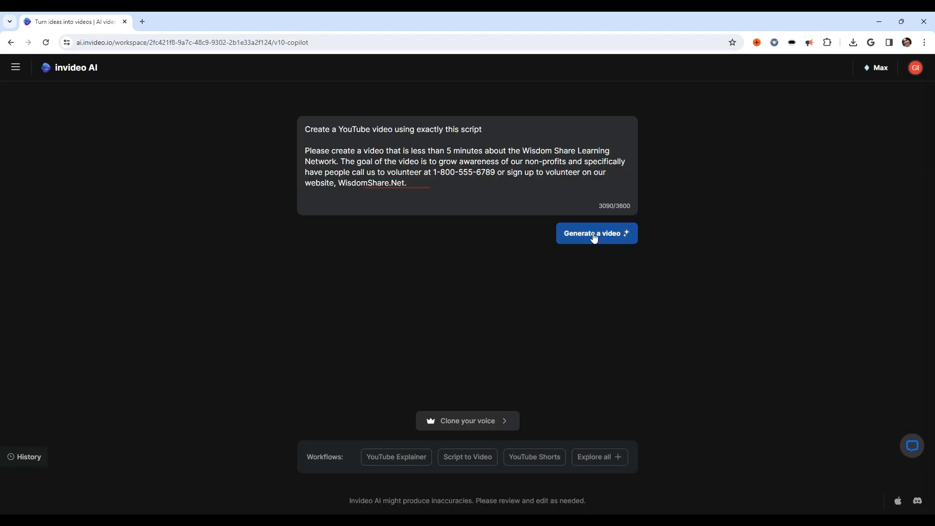
Step: Generate the video from the completed prompt with a Professional look and feel, keeping Senior Citizens as audience and YouTube as platform
{"action": "left_click", "coordinate": [593, 236]}
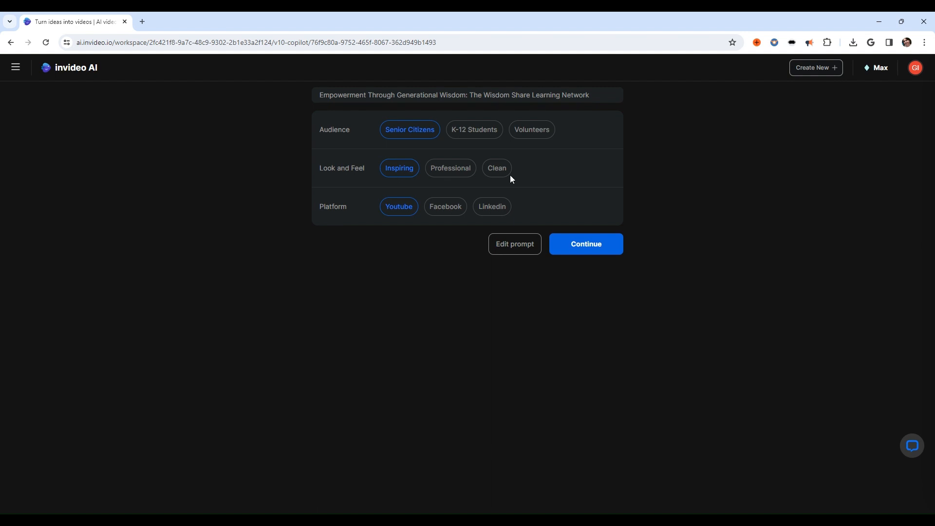
{"action": "left_click", "coordinate": [450, 170]}
{"action": "left_click", "coordinate": [603, 251]}
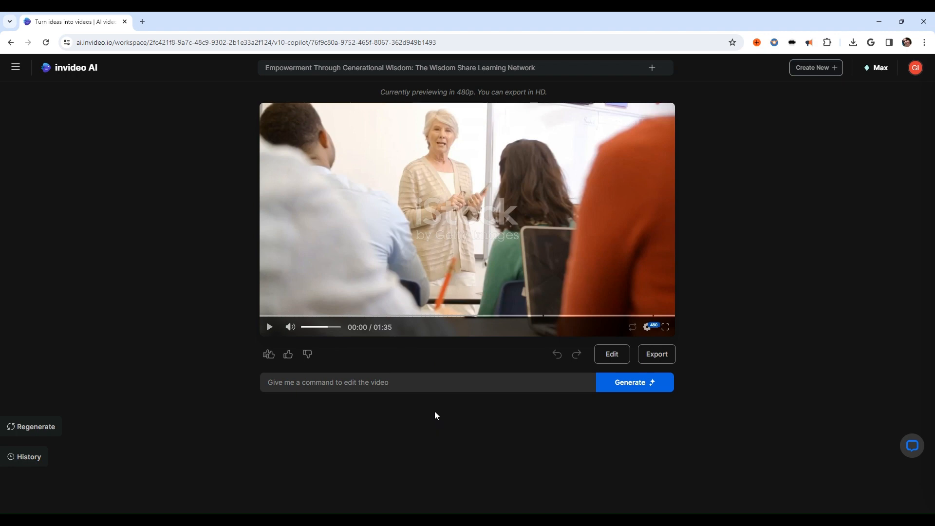
Step: Examine the generated video's scene media and the script of both chapters in the editor, then close it
{"action": "left_click", "coordinate": [607, 358]}
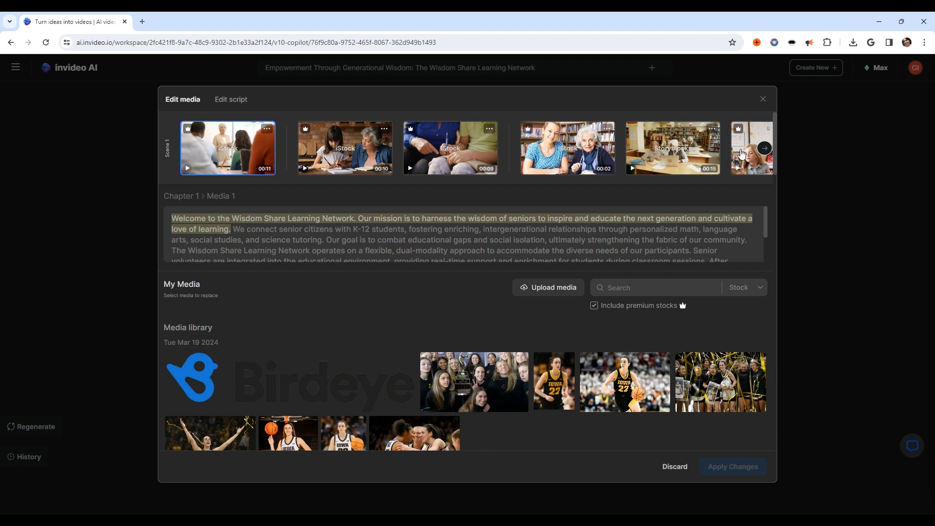
{"action": "left_click", "coordinate": [763, 155]}
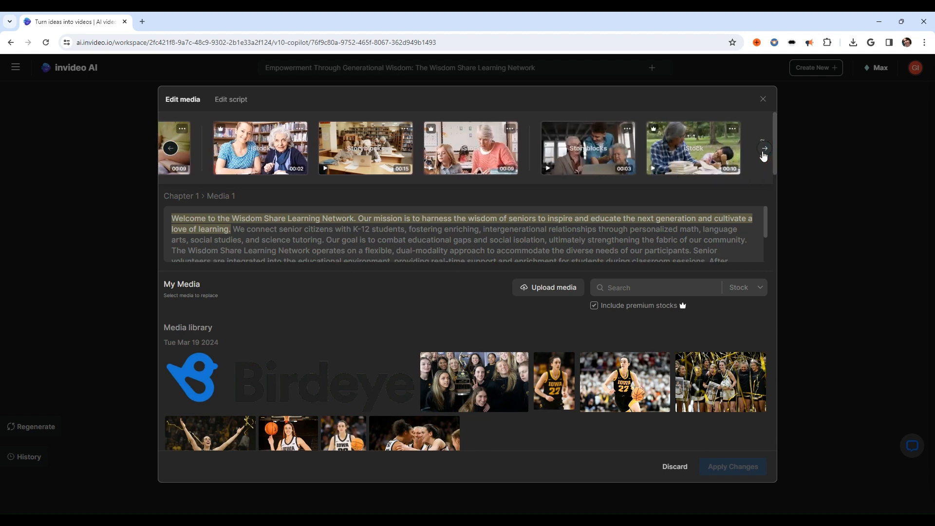
{"action": "left_click", "coordinate": [763, 155]}
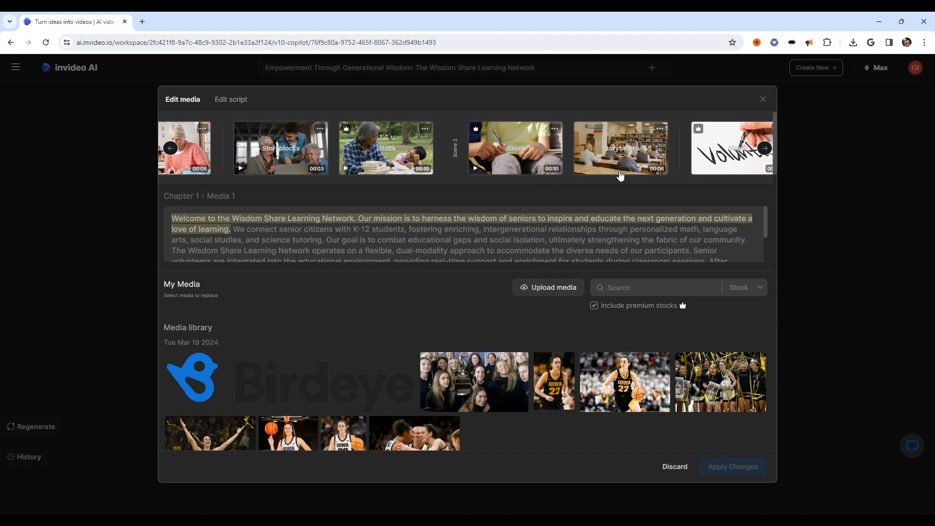
{"action": "left_click_drag", "start_coordinate": [297, 232], "coordinate": [294, 277]}
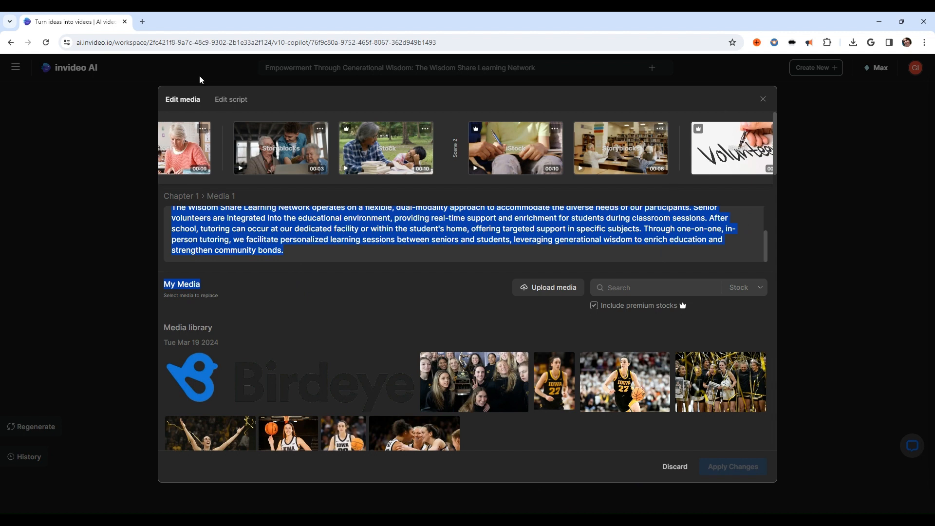
{"action": "left_click", "coordinate": [222, 101]}
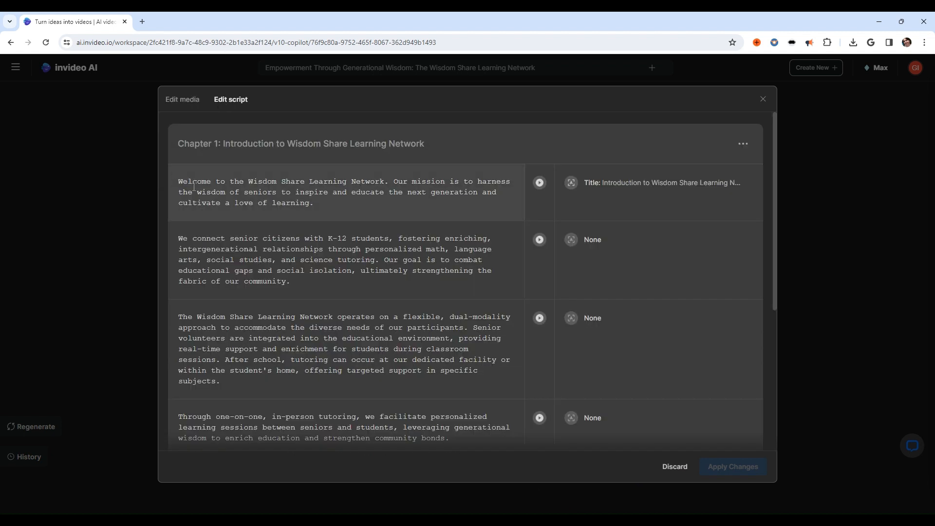
{"action": "scroll", "coordinate": [277, 221], "scroll_direction": "down", "scroll_amount": 5}
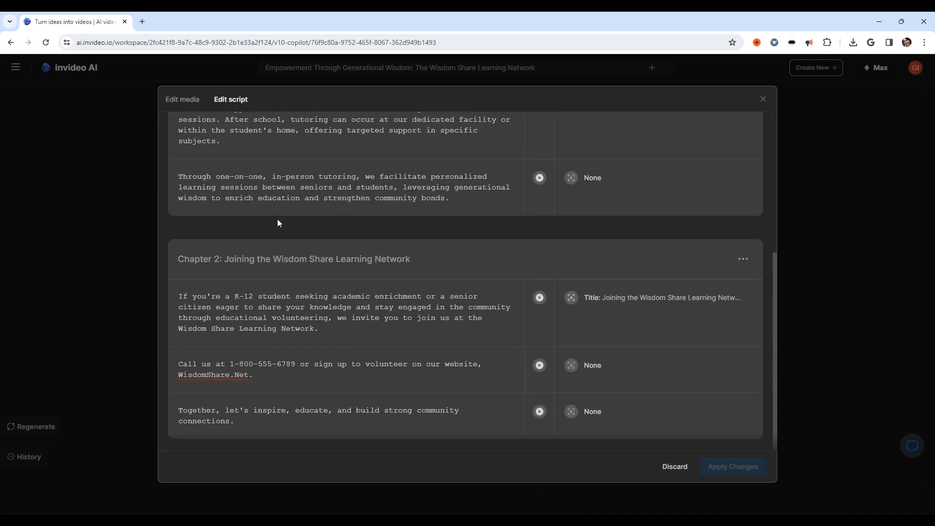
{"action": "left_click", "coordinate": [561, 498]}
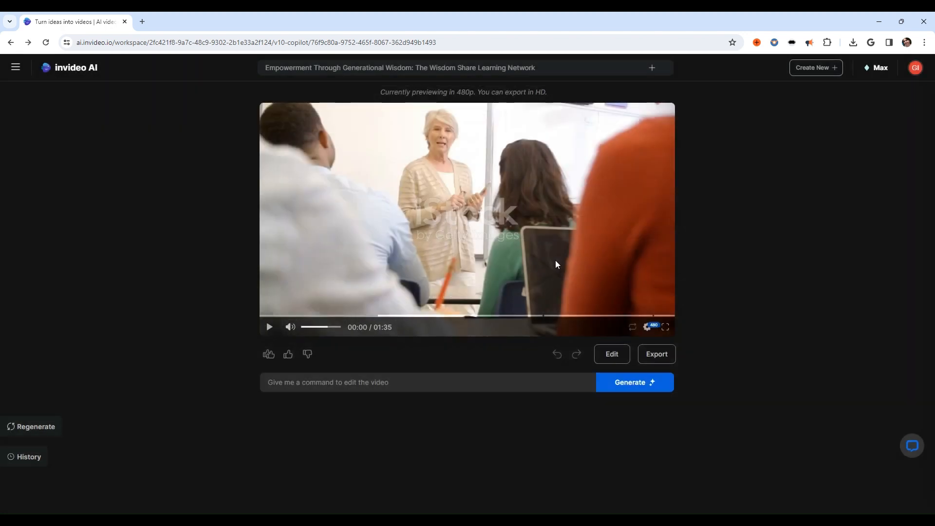
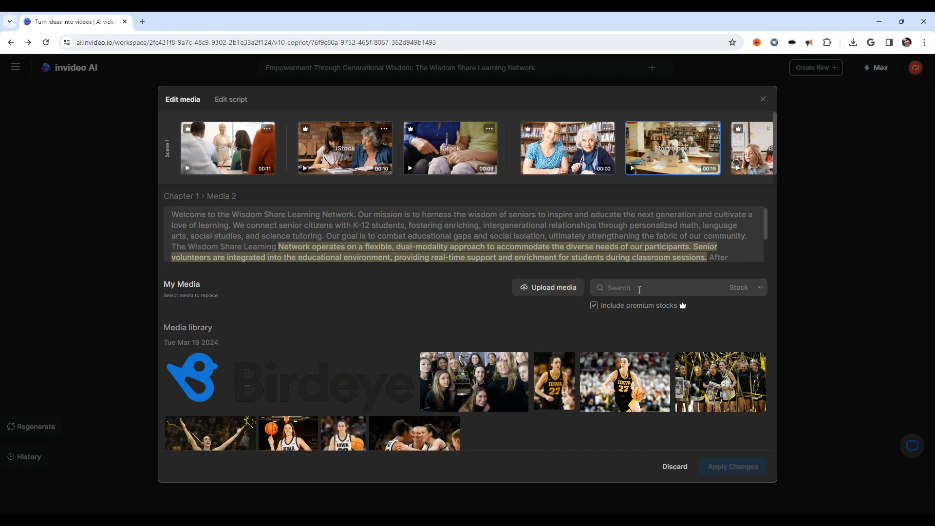
Step: Search stock media for "senior citizen and student" and replace Chapter 1's library clip with the video of a senior and student by bookshelves
{"action": "type", "text": "senior citizen and student"}
{"action": "key", "text": "Return"}
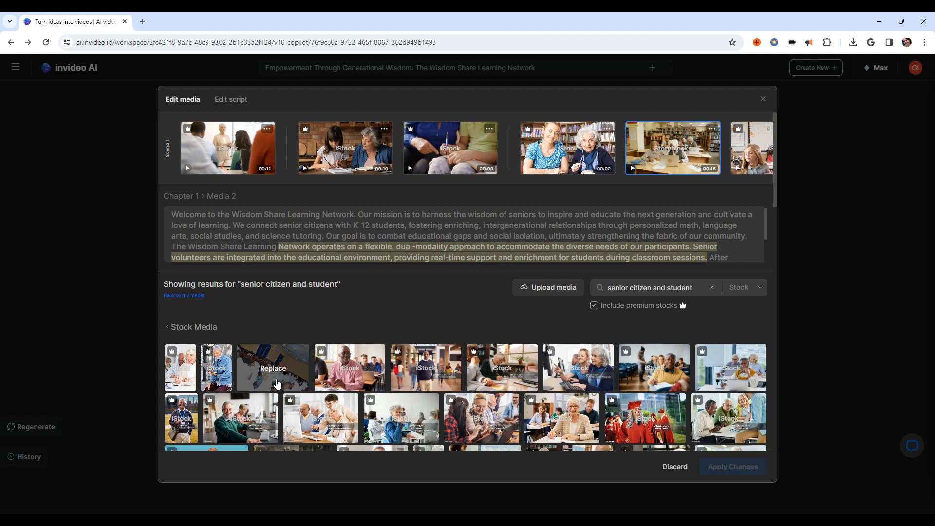
{"action": "scroll", "coordinate": [278, 383], "scroll_direction": "down", "scroll_amount": 4}
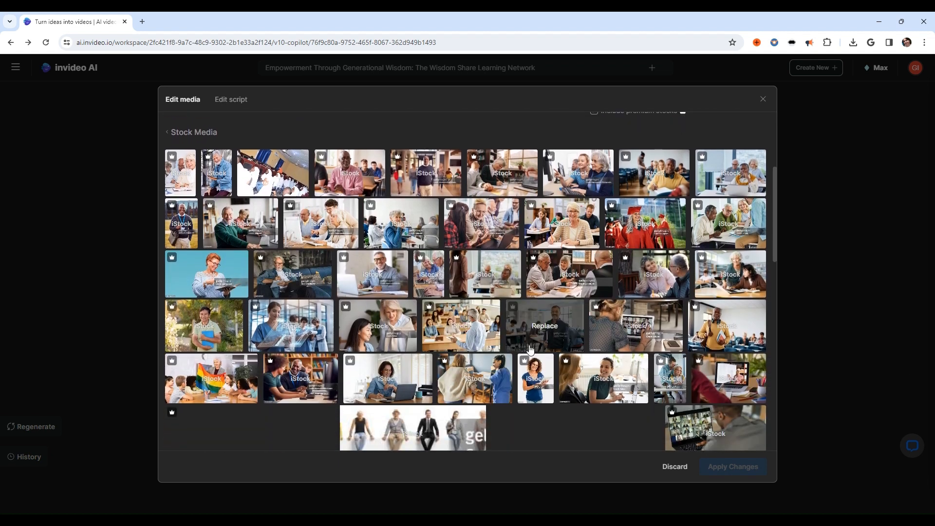
{"action": "scroll", "coordinate": [445, 390], "scroll_direction": "down", "scroll_amount": 2}
{"action": "scroll", "coordinate": [445, 397], "scroll_direction": "down", "scroll_amount": 3}
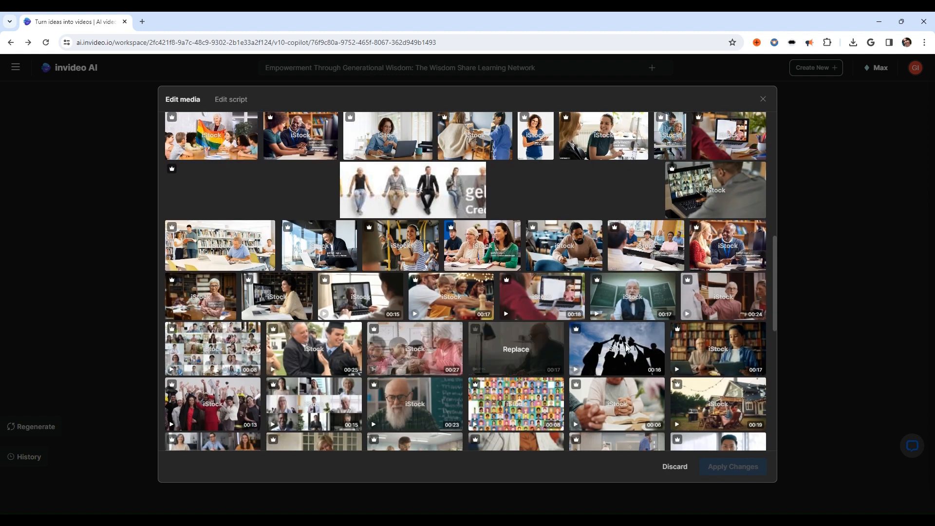
{"action": "left_click", "coordinate": [713, 352]}
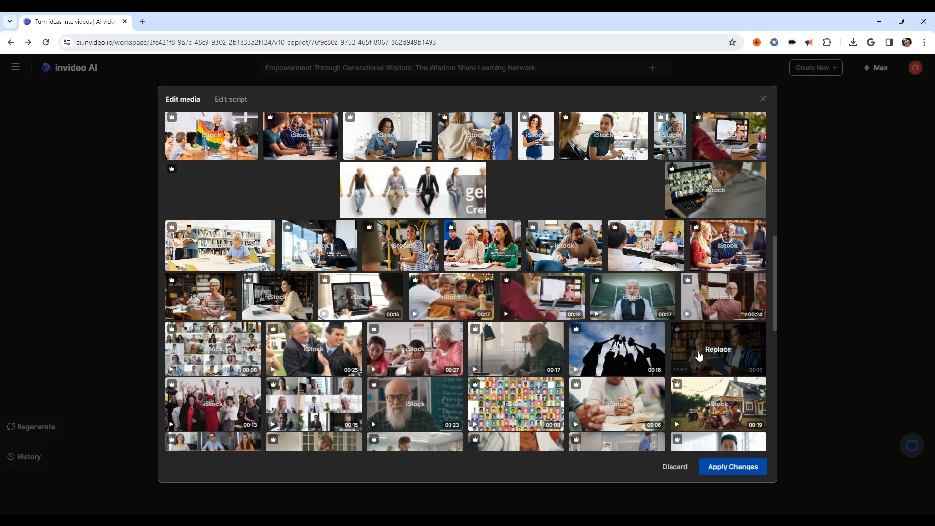
{"action": "left_click_drag", "start_coordinate": [775, 299], "coordinate": [779, 165]}
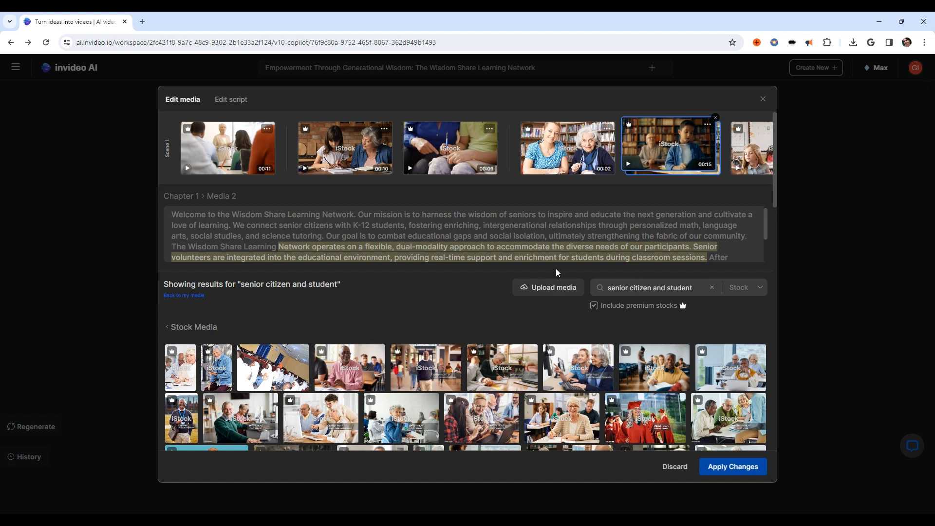
Step: Replace Chapter 1's last clip, the outdoor reading scene, with the 20-second stock video of an older woman and child at a kitchen table
{"action": "left_click", "coordinate": [764, 152]}
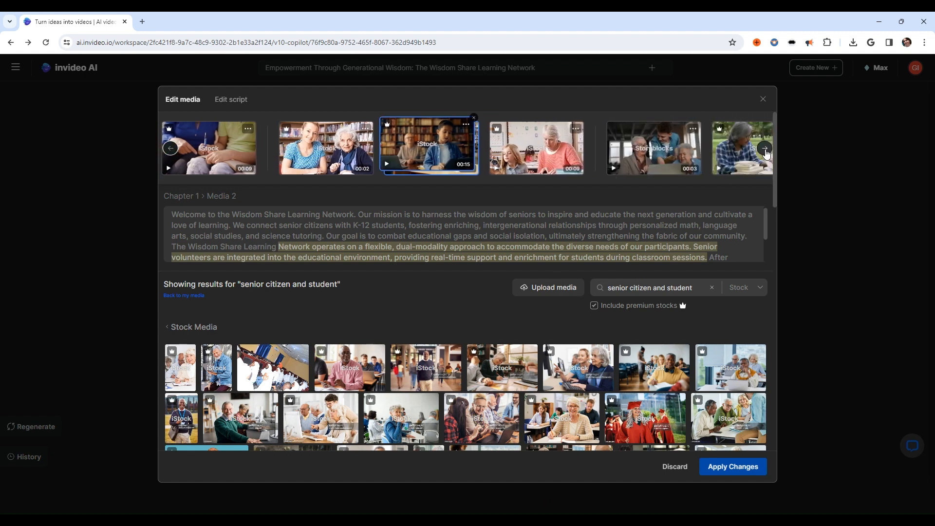
{"action": "left_click", "coordinate": [764, 150]}
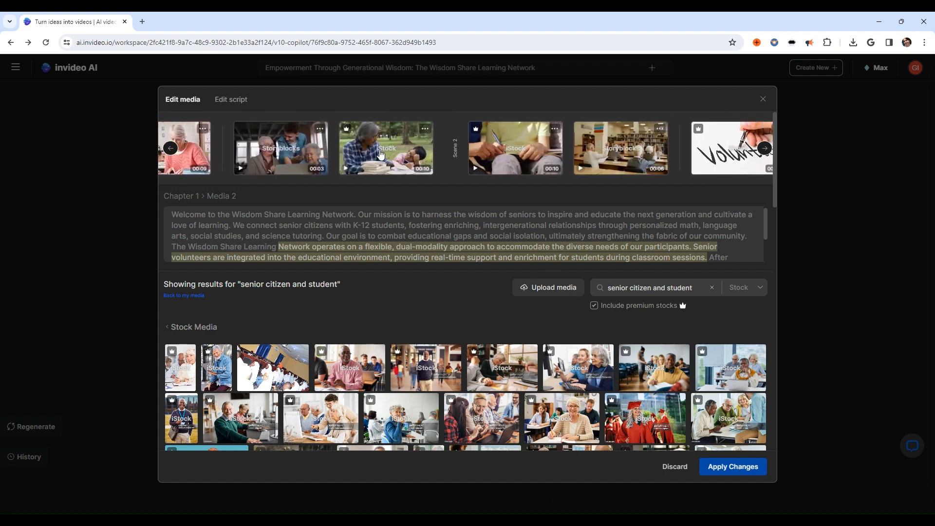
{"action": "left_click", "coordinate": [417, 138]}
{"action": "left_click", "coordinate": [425, 128]}
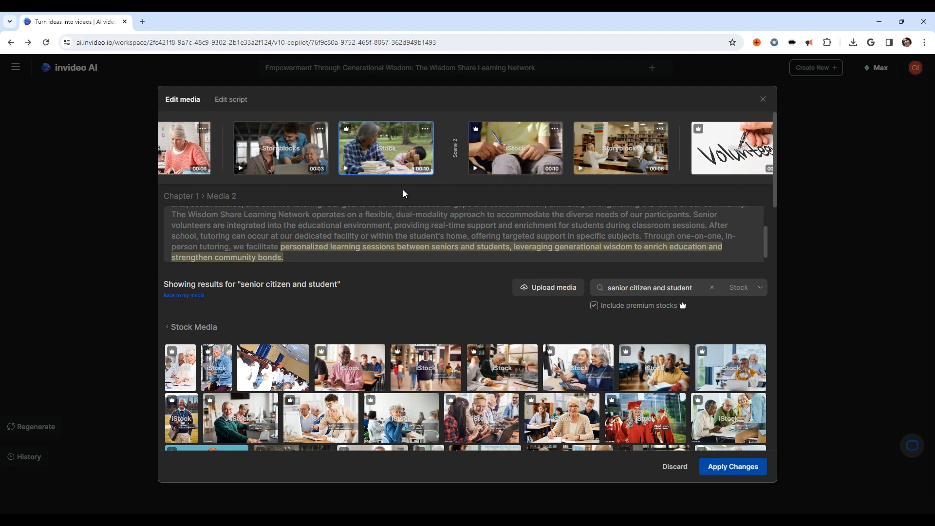
{"action": "scroll", "coordinate": [419, 299], "scroll_direction": "down", "scroll_amount": 3}
{"action": "scroll", "coordinate": [393, 269], "scroll_direction": "down", "scroll_amount": 1}
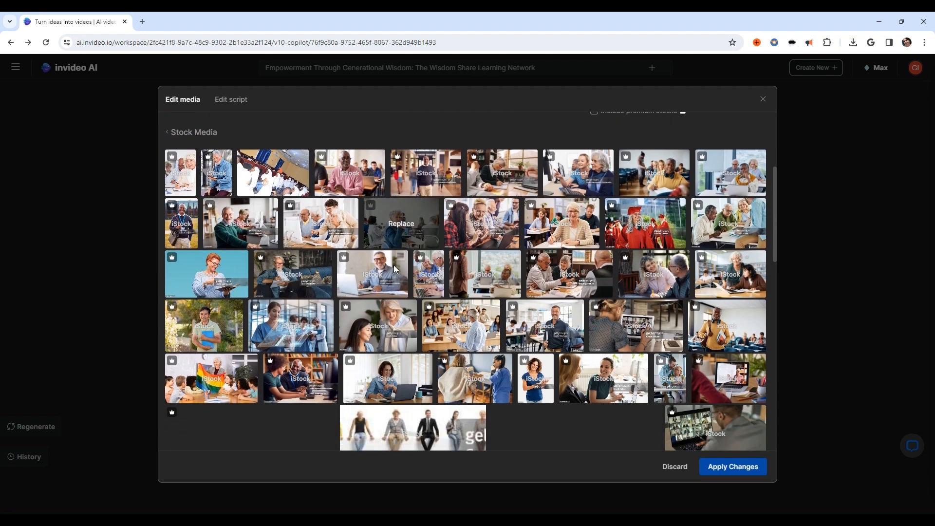
{"action": "scroll", "coordinate": [324, 272], "scroll_direction": "down", "scroll_amount": 1}
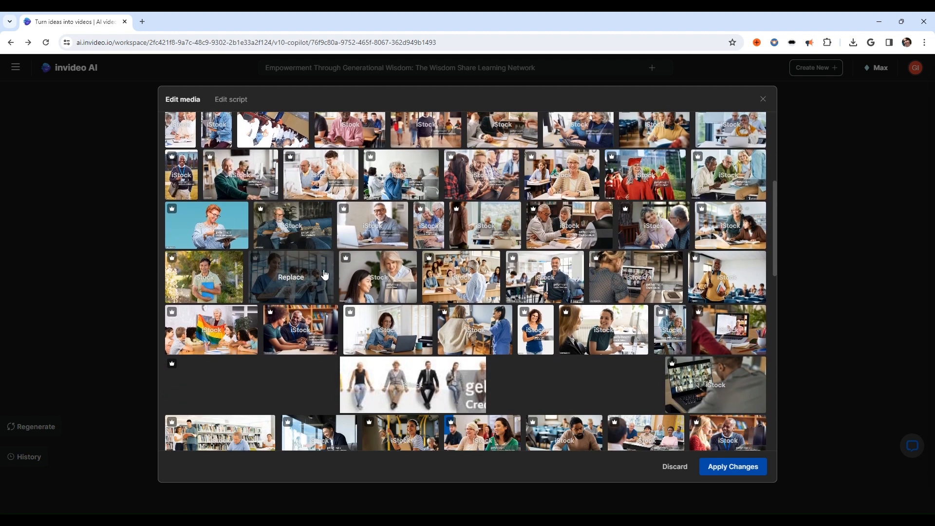
{"action": "scroll", "coordinate": [324, 275], "scroll_direction": "down", "scroll_amount": 3}
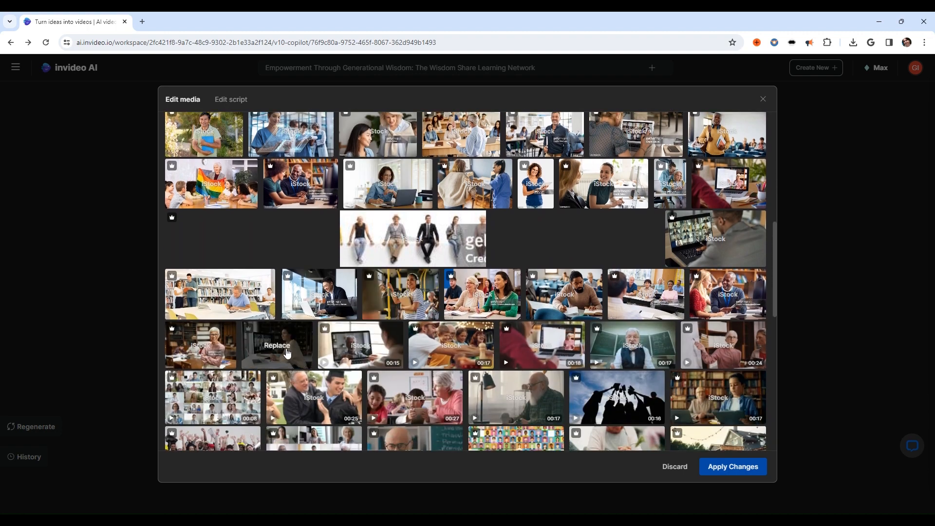
{"action": "scroll", "coordinate": [288, 353], "scroll_direction": "down", "scroll_amount": 2}
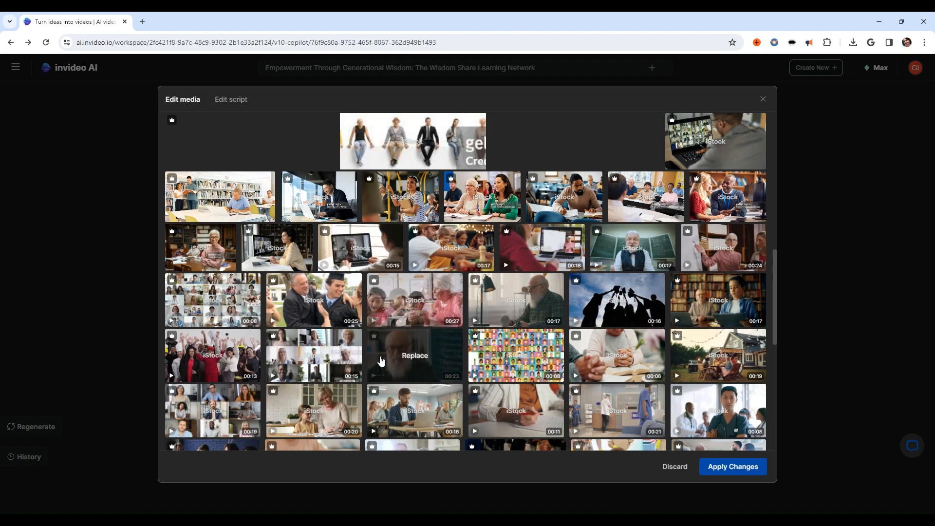
{"action": "scroll", "coordinate": [381, 361], "scroll_direction": "down", "scroll_amount": 2}
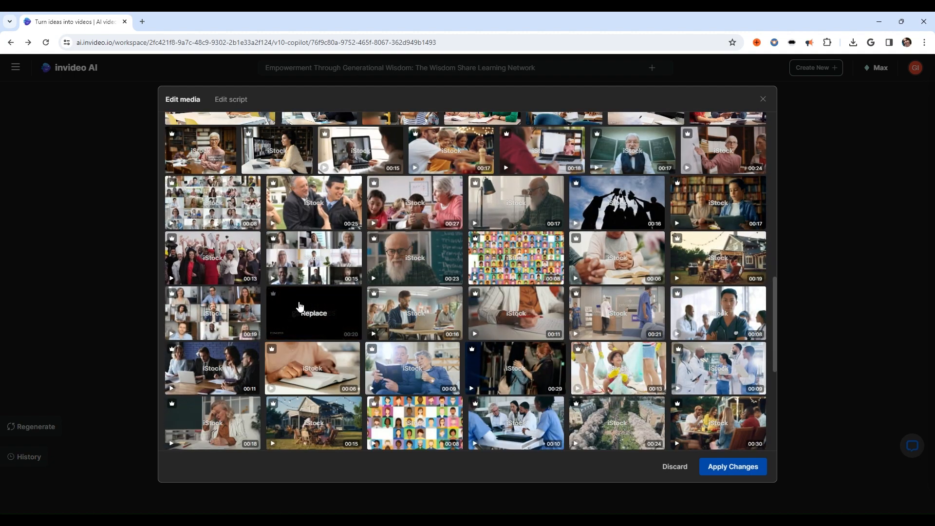
{"action": "scroll", "coordinate": [440, 328], "scroll_direction": "up", "scroll_amount": 10}
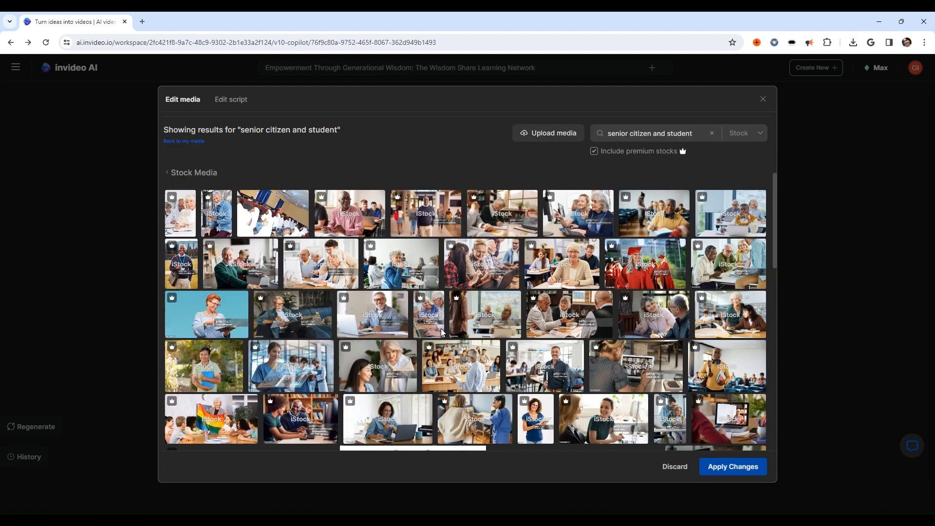
{"action": "scroll", "coordinate": [440, 328], "scroll_direction": "up", "scroll_amount": 3}
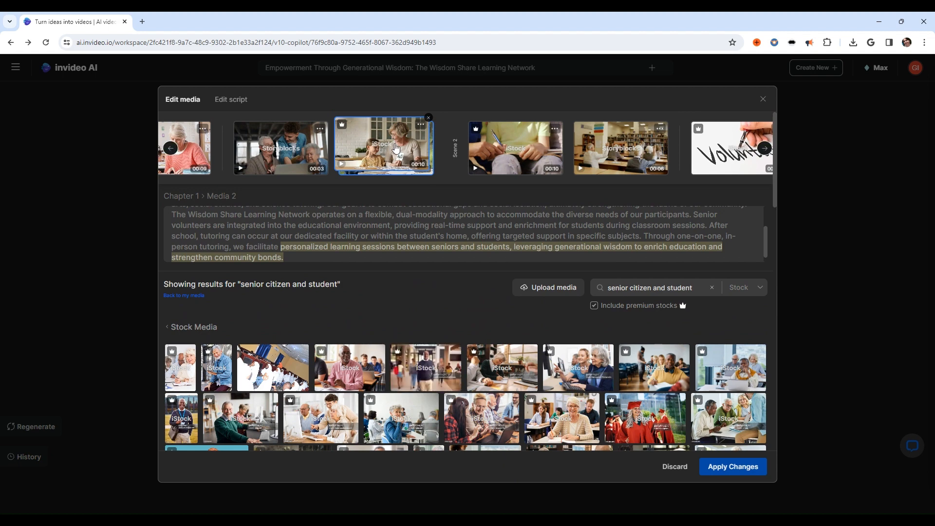
Step: Replace Chapter 2's clip of the teacher at the green chalkboard with the stock photo of people seated at classroom desks
{"action": "left_click", "coordinate": [766, 150]}
{"action": "left_click", "coordinate": [766, 150]}
{"action": "left_click", "coordinate": [766, 151]}
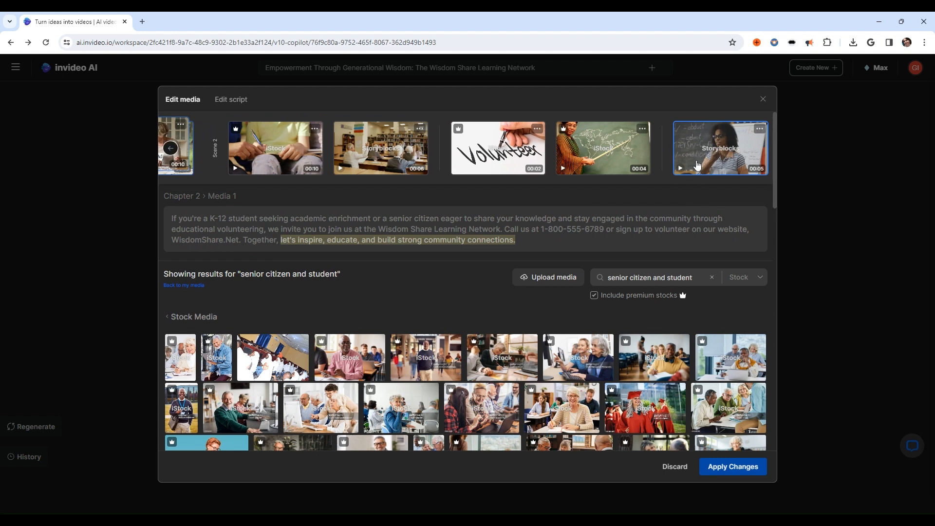
{"action": "left_click", "coordinate": [569, 152]}
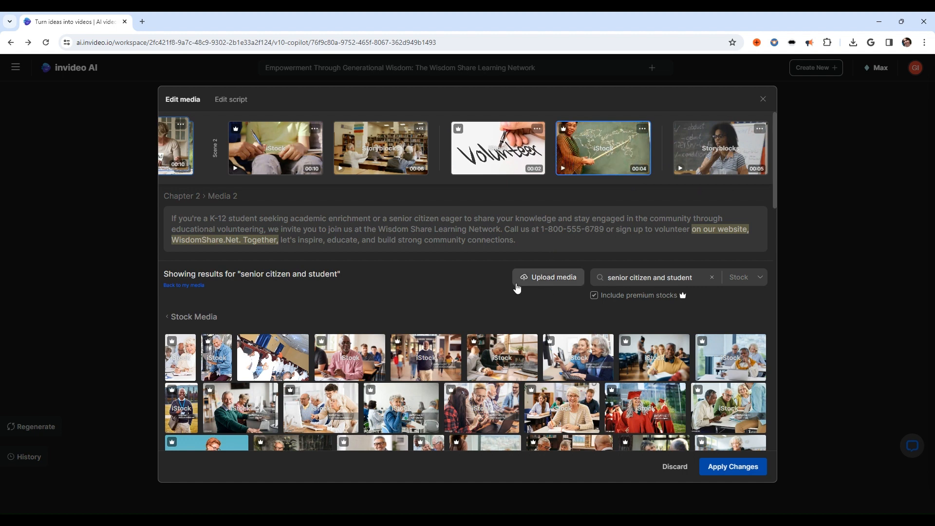
{"action": "scroll", "coordinate": [517, 288], "scroll_direction": "down", "scroll_amount": 3}
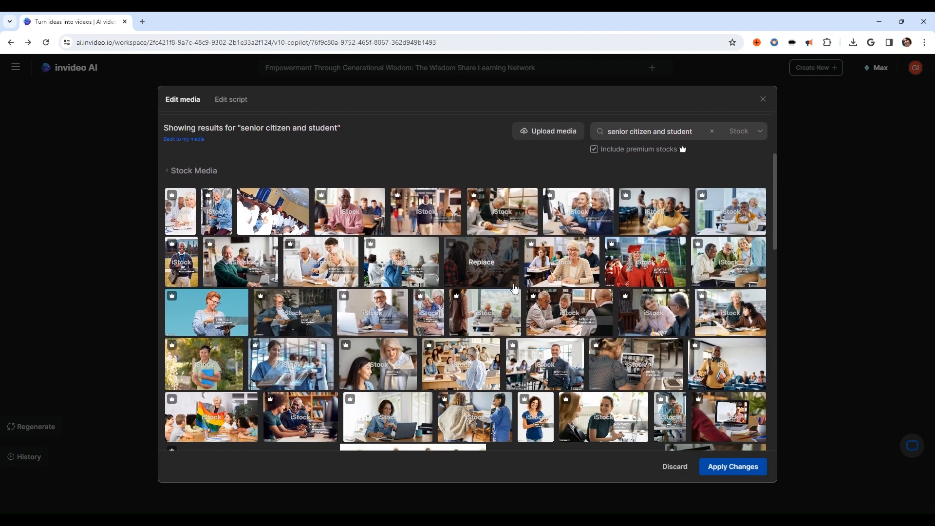
{"action": "scroll", "coordinate": [515, 289], "scroll_direction": "down", "scroll_amount": 4}
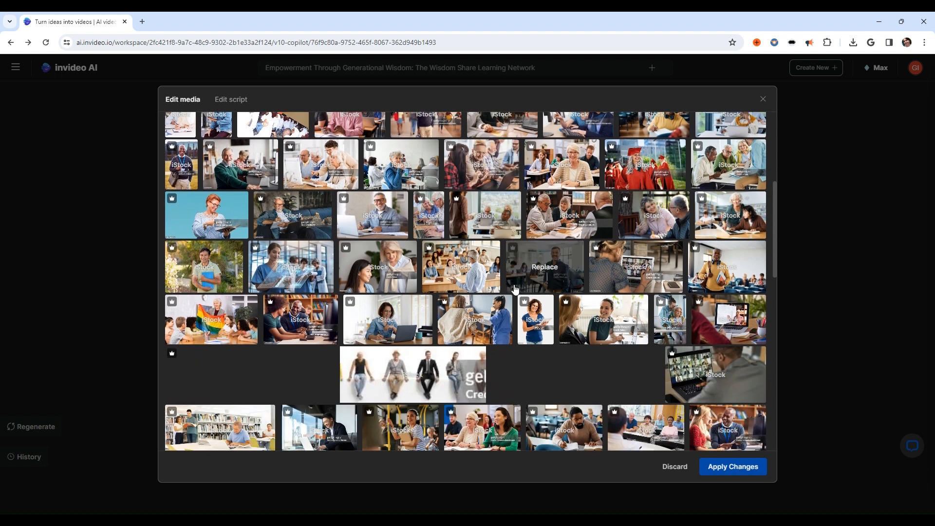
{"action": "scroll", "coordinate": [515, 289], "scroll_direction": "down", "scroll_amount": 1}
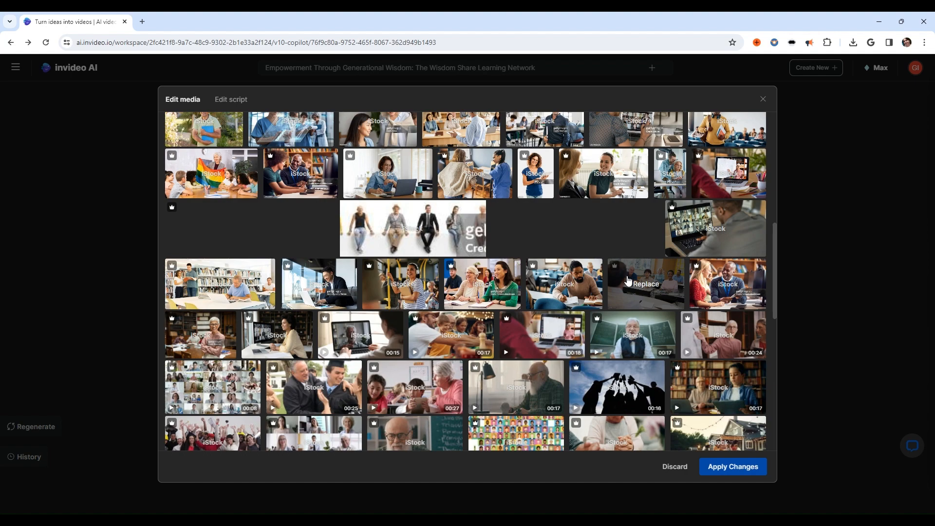
{"action": "left_click", "coordinate": [628, 281]}
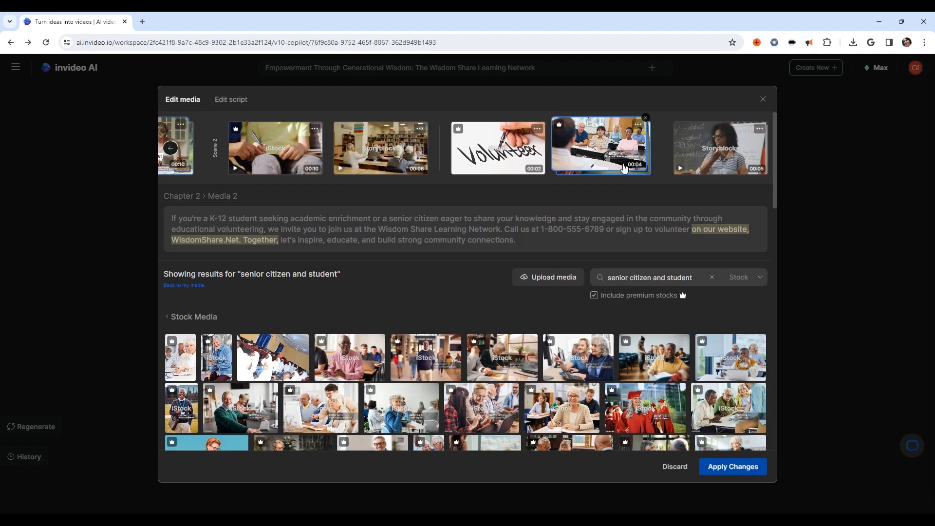
Step: Browse the stock results for Chapter 2's last clip, then apply the media replacements to the video
{"action": "scroll", "coordinate": [569, 313], "scroll_direction": "down", "scroll_amount": 4}
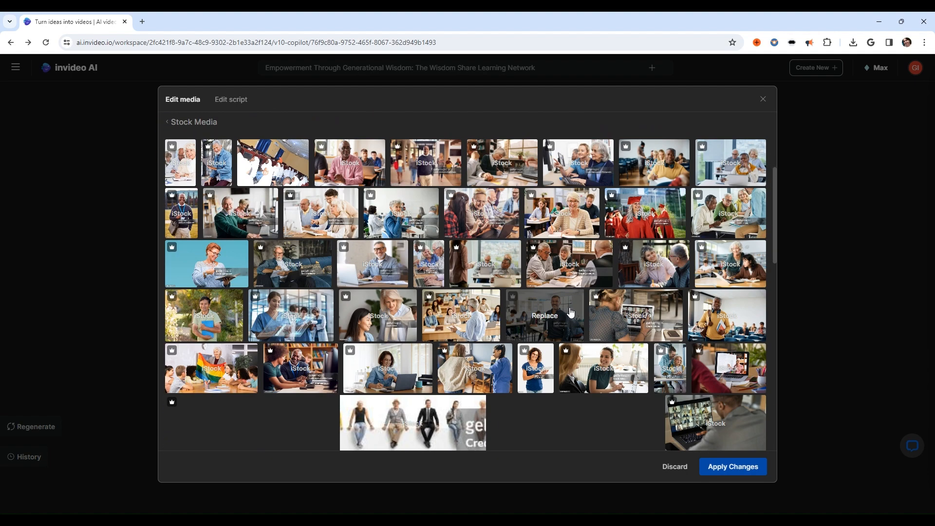
{"action": "scroll", "coordinate": [570, 312], "scroll_direction": "up", "scroll_amount": 4}
{"action": "scroll", "coordinate": [457, 340], "scroll_direction": "down", "scroll_amount": 3}
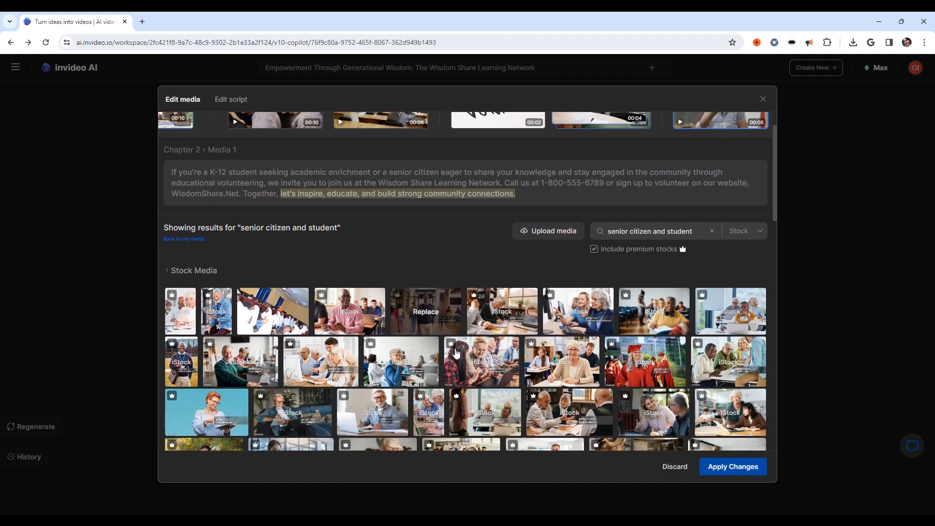
{"action": "scroll", "coordinate": [457, 351], "scroll_direction": "down", "scroll_amount": 3}
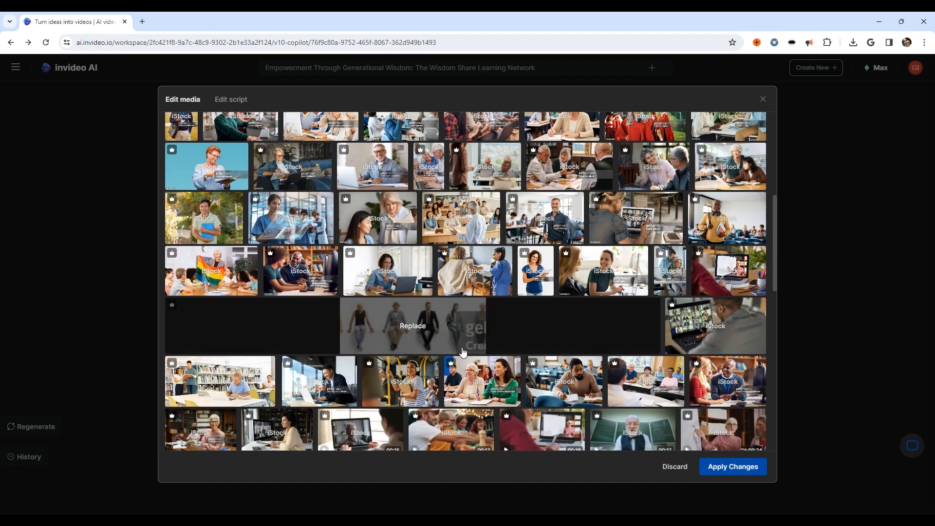
{"action": "scroll", "coordinate": [459, 352], "scroll_direction": "down", "scroll_amount": 2}
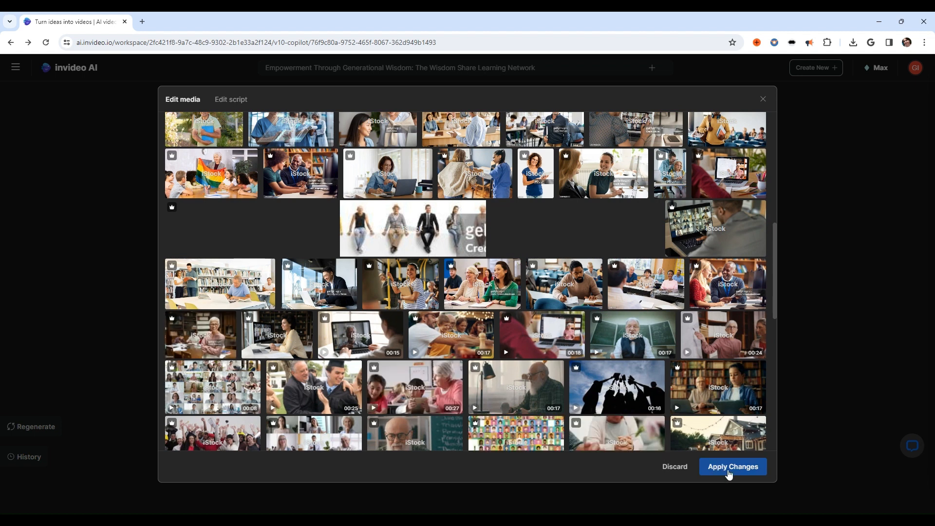
{"action": "left_click", "coordinate": [729, 468]}
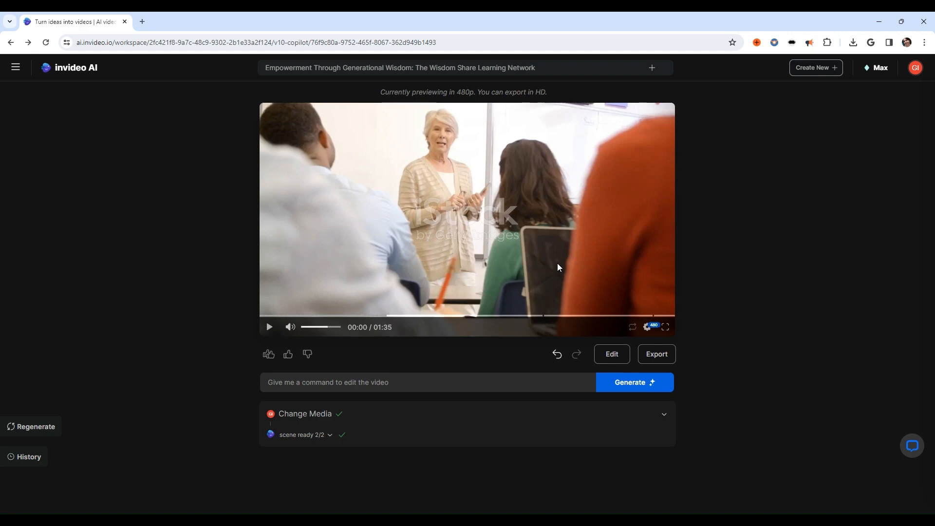
Step: Delete "K-12 student seeking academic enrichment or a" from Chapter 2's opening script sentence and apply the script change
{"action": "left_click", "coordinate": [621, 360]}
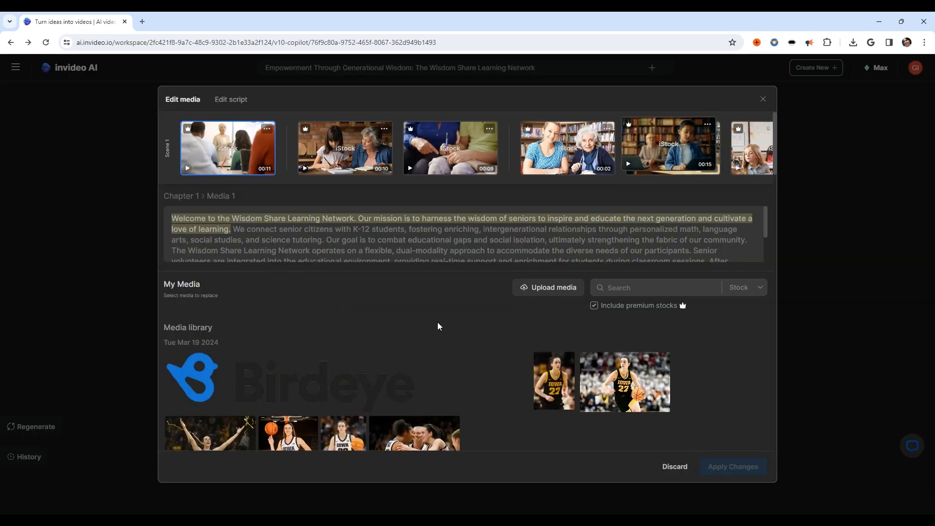
{"action": "left_click", "coordinate": [229, 105]}
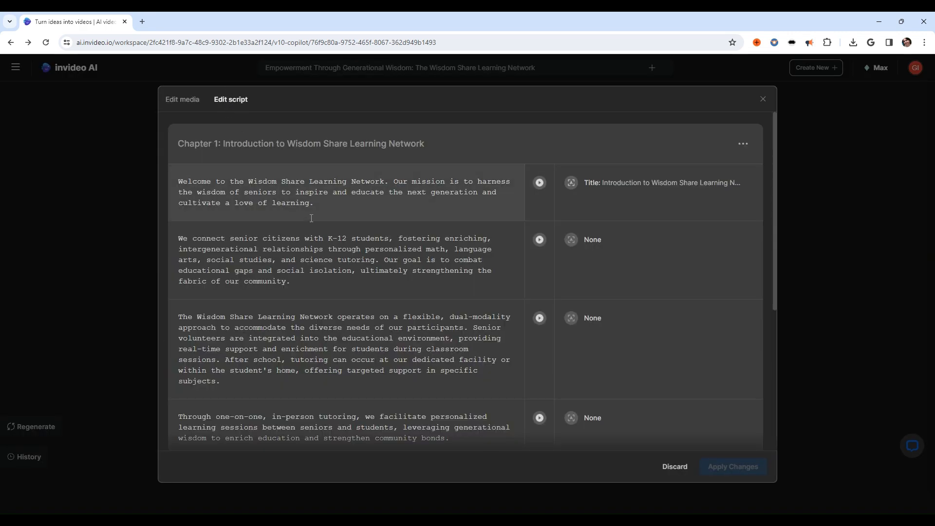
{"action": "scroll", "coordinate": [360, 232], "scroll_direction": "down", "scroll_amount": 1}
{"action": "scroll", "coordinate": [361, 232], "scroll_direction": "down", "scroll_amount": 5}
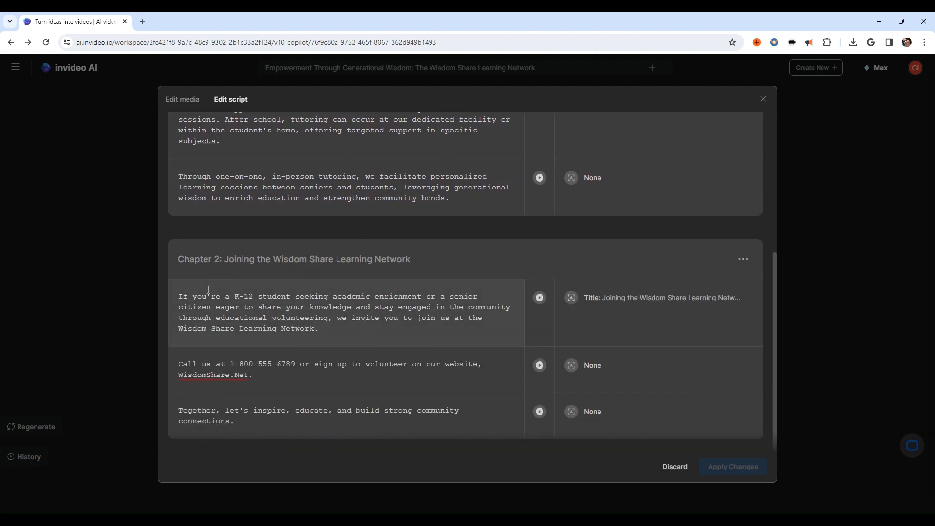
{"action": "left_click", "coordinate": [177, 296]}
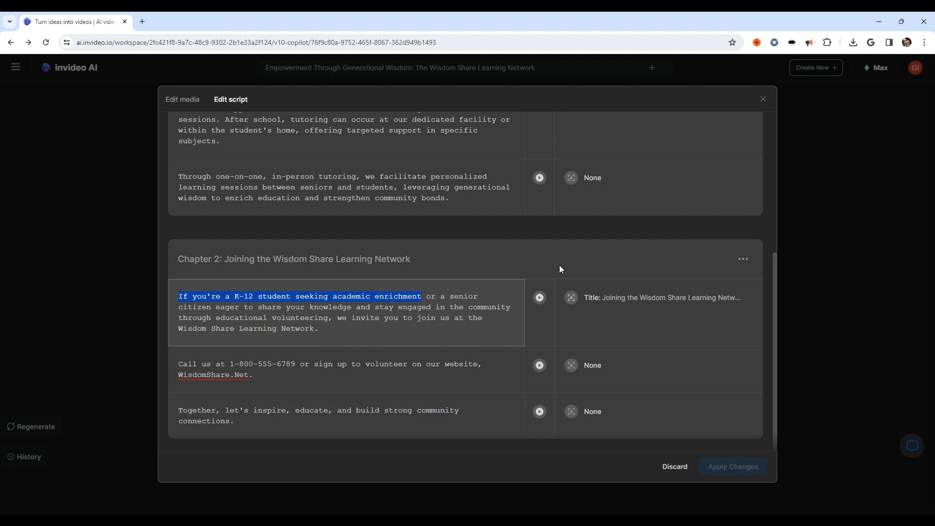
{"action": "left_click", "coordinate": [342, 307]}
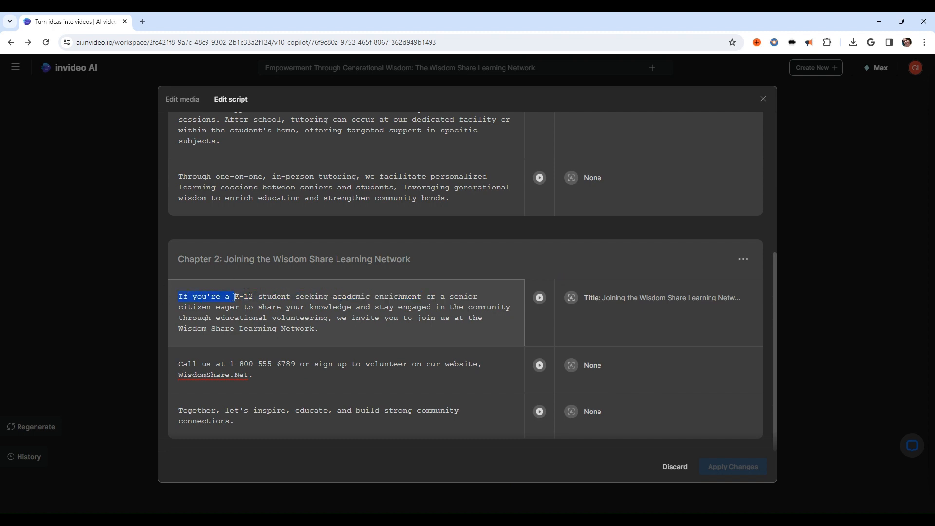
{"action": "left_click_drag", "start_coordinate": [406, 300], "coordinate": [439, 300]}
{"action": "left_click", "coordinate": [439, 299]}
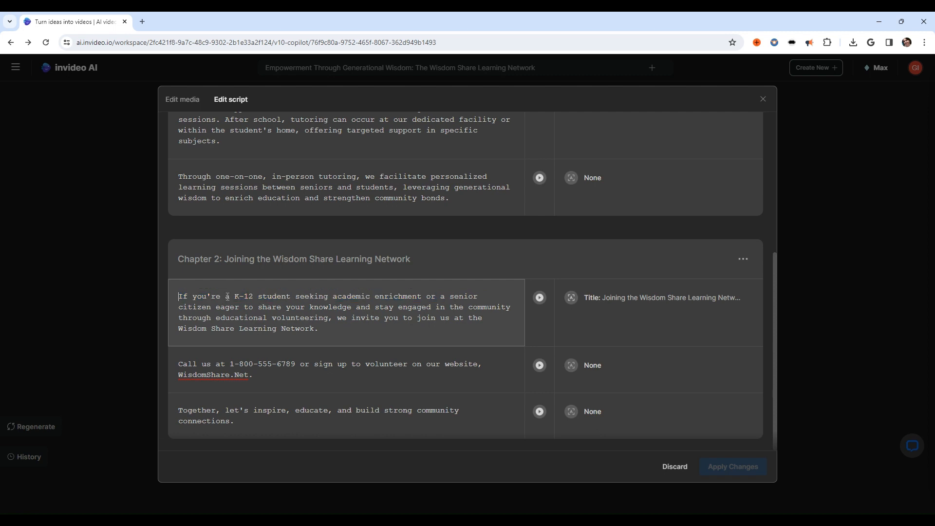
{"action": "left_click_drag", "start_coordinate": [235, 297], "coordinate": [368, 296]}
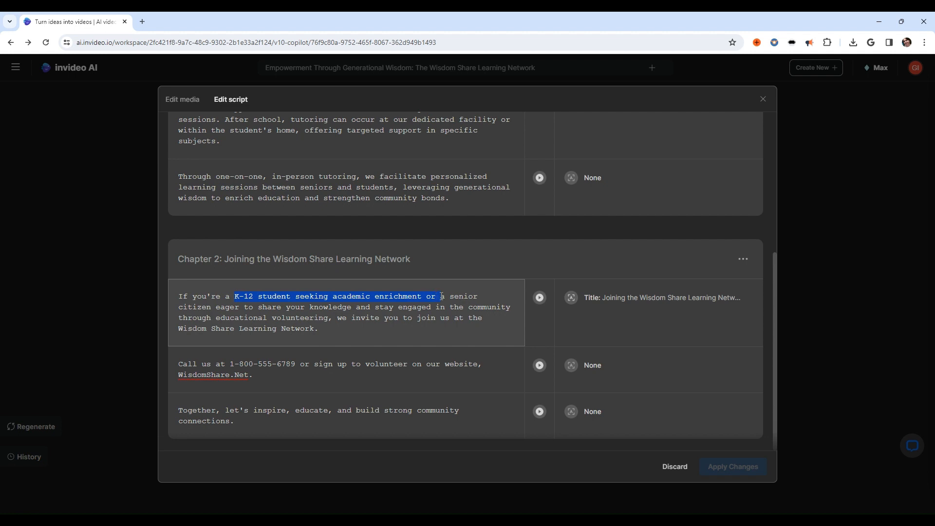
{"action": "key", "text": "BackSpace"}
{"action": "key", "text": "BackSpace"}
{"action": "key", "text": "BackSpace"}
{"action": "key", "text": "BackSpace"}
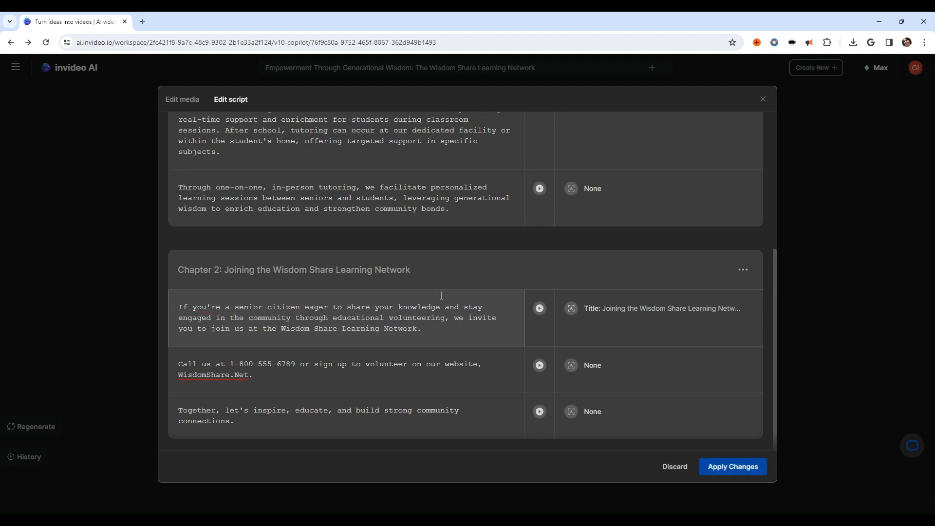
{"action": "left_click", "coordinate": [733, 470]}
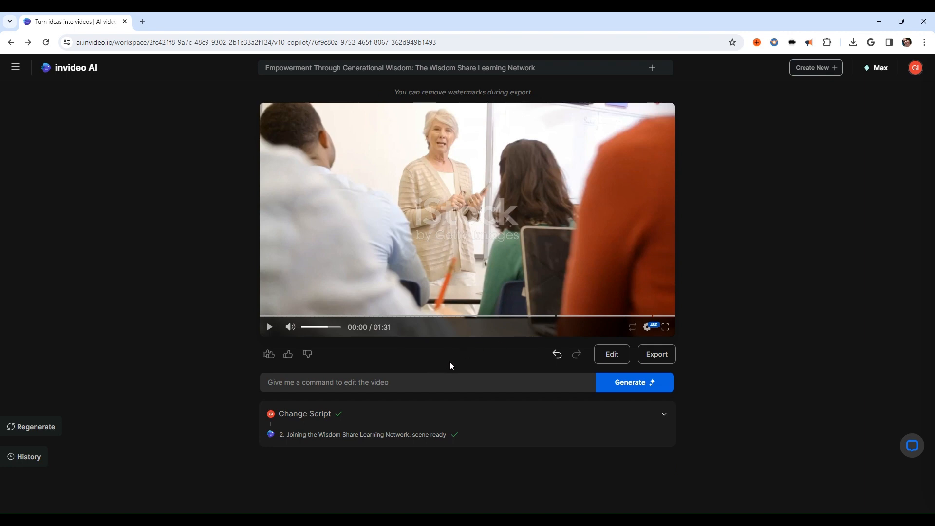
Step: Reopen the media editor and check the ideal duration settings of Scene 1's third and fourth clips
{"action": "left_click", "coordinate": [610, 354]}
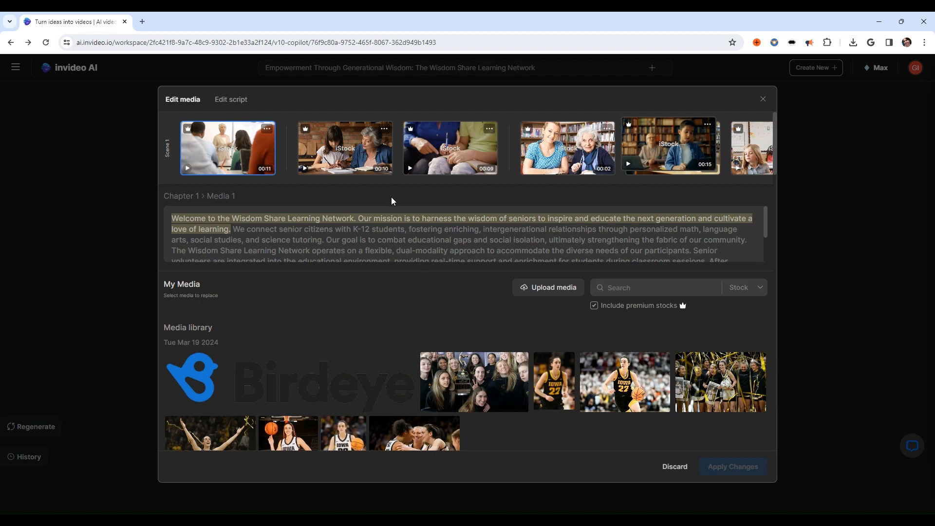
{"action": "left_click", "coordinate": [578, 173]}
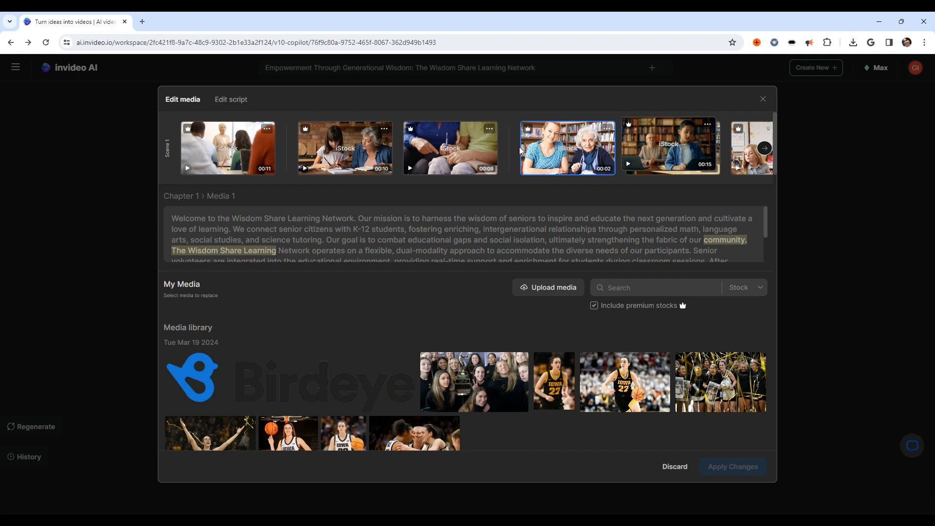
{"action": "left_click", "coordinate": [489, 129]}
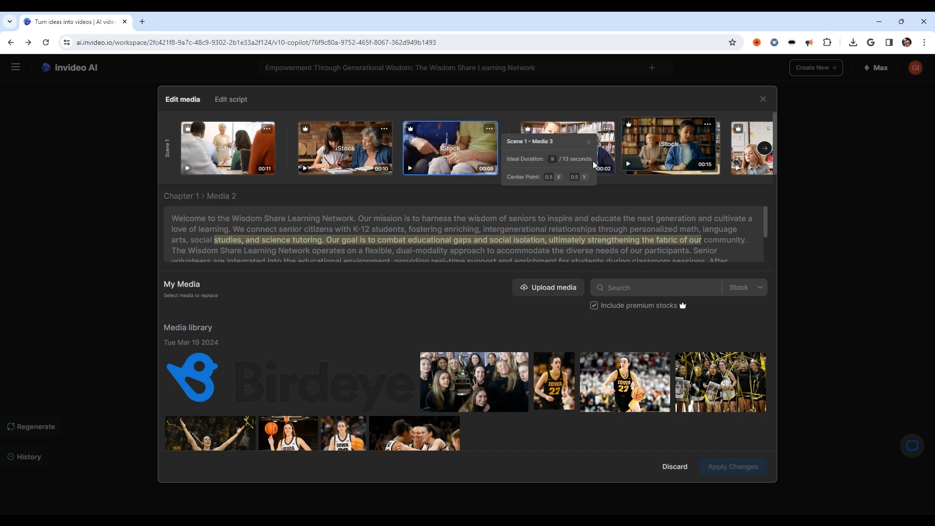
{"action": "double_click", "coordinate": [552, 159]}
{"action": "left_click", "coordinate": [561, 106]}
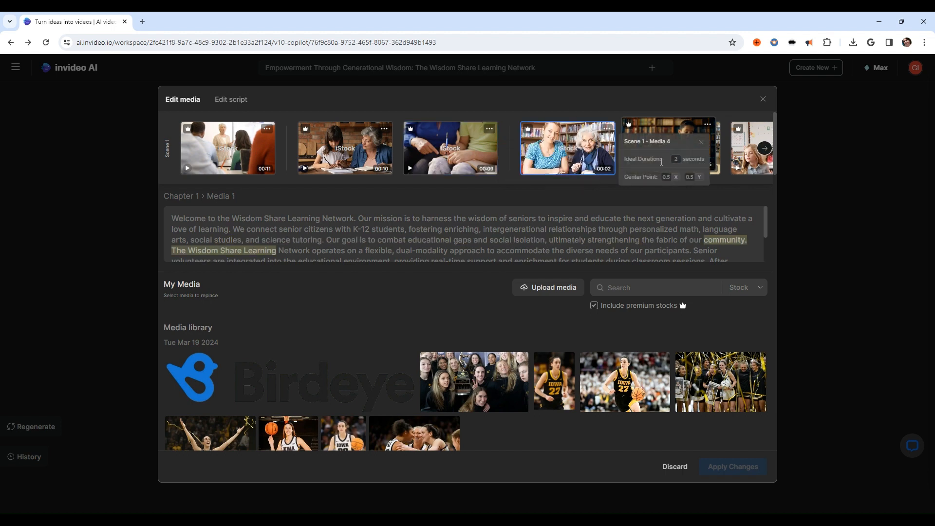
{"action": "left_click_drag", "start_coordinate": [673, 159], "coordinate": [692, 161]}
{"action": "left_click", "coordinate": [553, 106]}
Step: Set the ideal duration of Scene 1's third clip to 11 seconds and apply the change
{"action": "left_click", "coordinate": [489, 131]}
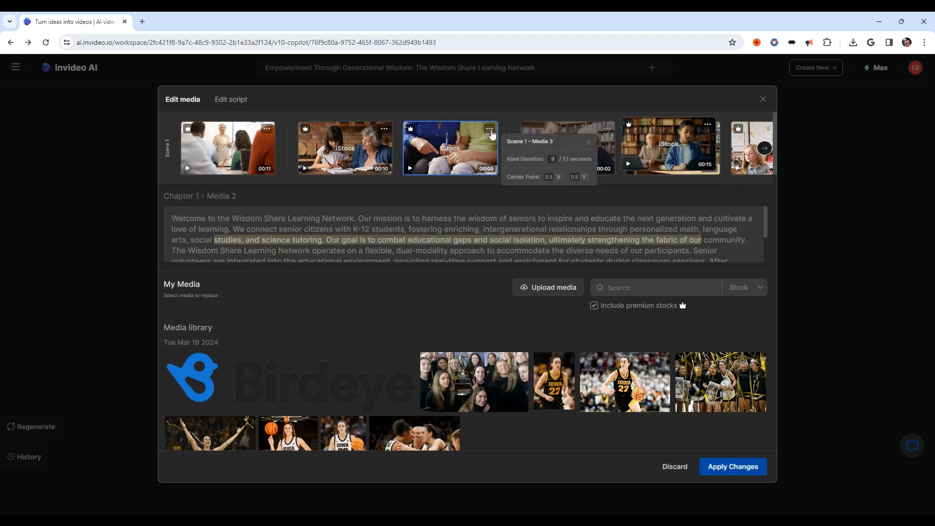
{"action": "left_click_drag", "start_coordinate": [549, 160], "coordinate": [576, 159]}
{"action": "type", "text": "11"}
{"action": "left_click", "coordinate": [588, 143]}
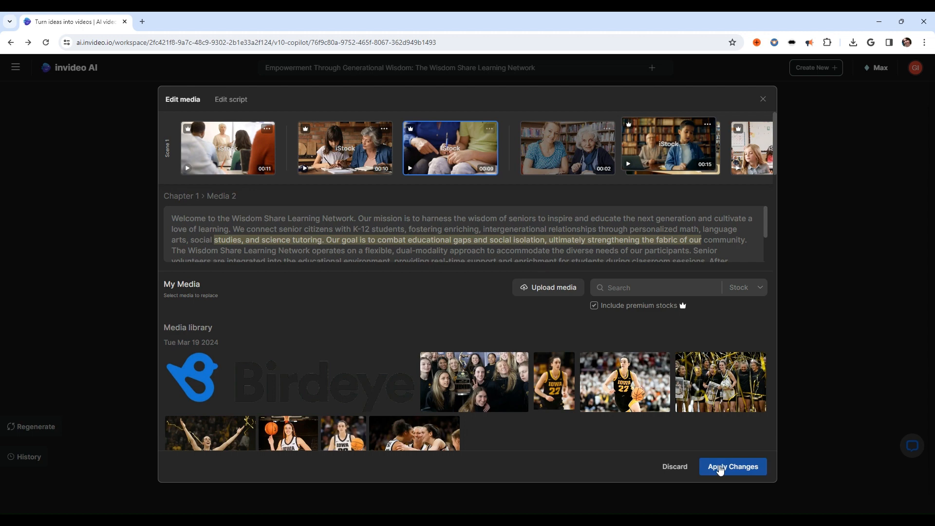
{"action": "left_click", "coordinate": [719, 468]}
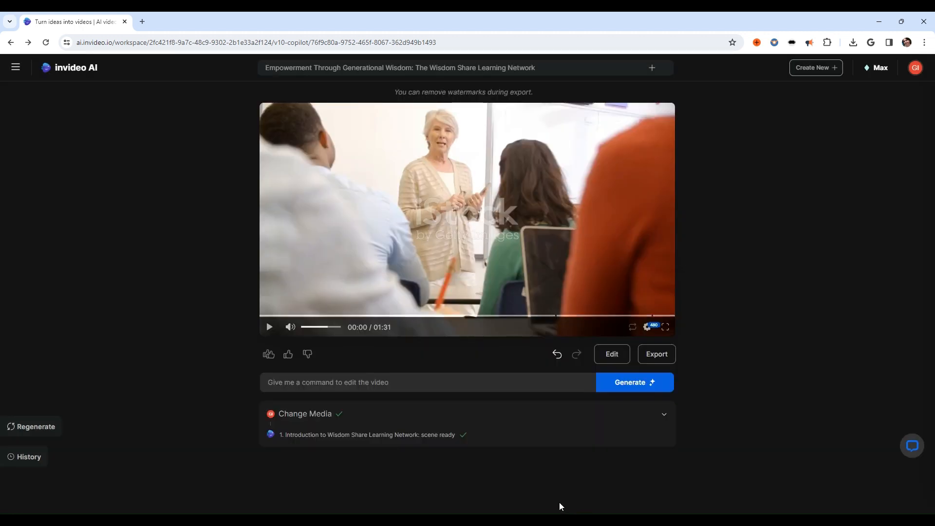
Step: Export the video for YouTube at 1080p with no watermarks and no invideo AI branding
{"action": "left_click", "coordinate": [654, 355]}
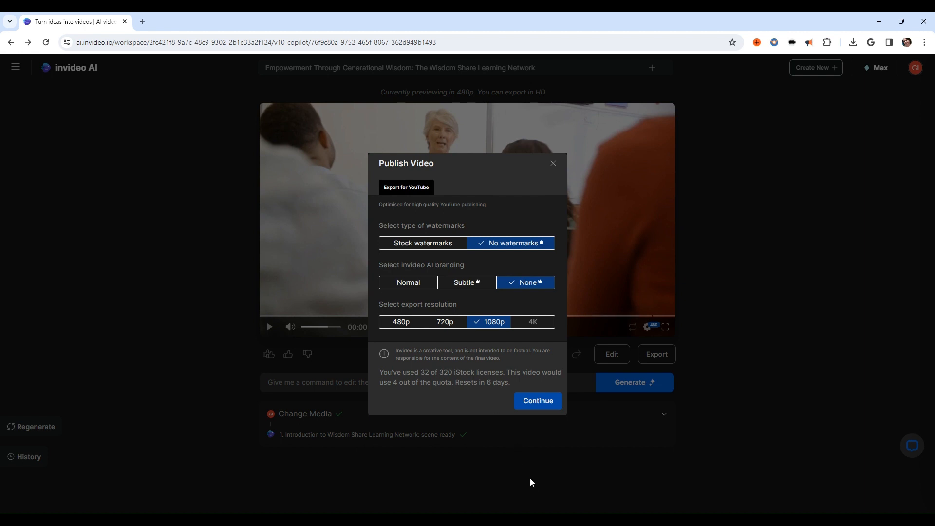
{"action": "left_click", "coordinate": [522, 399]}
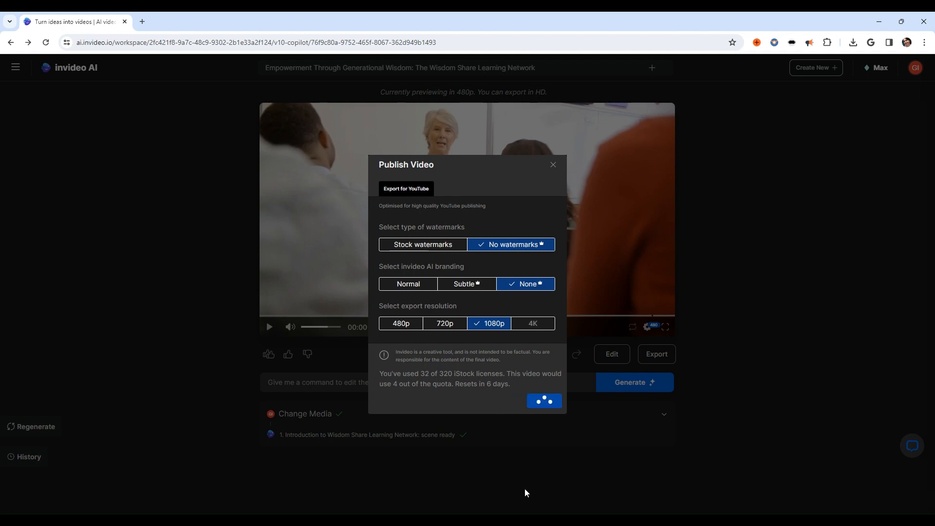